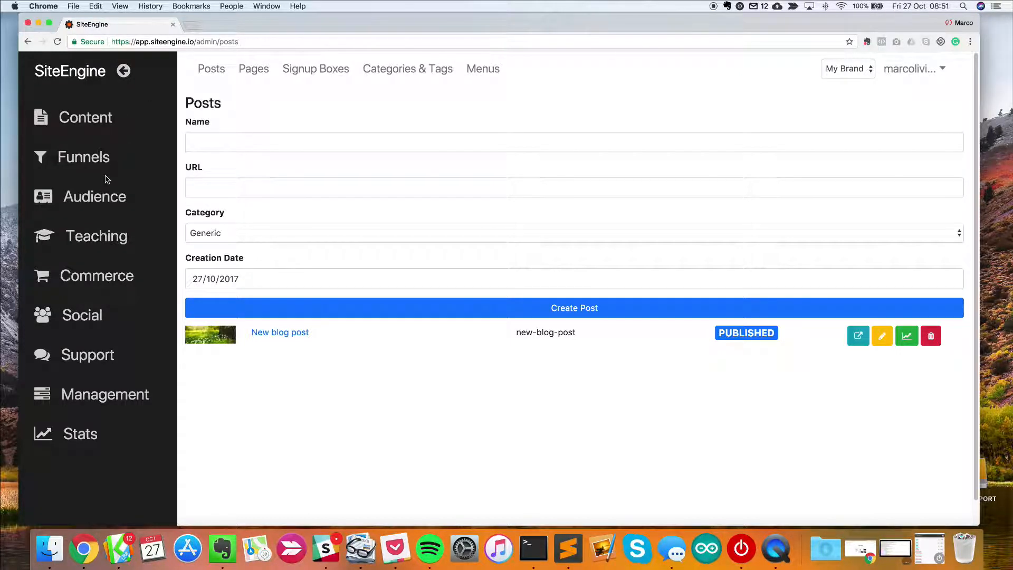
Review the emails in the Welcome Sequence of the audience section, including the email's name and sending delay
{"action": "left_click", "coordinate": [105, 197]}
{"action": "left_click", "coordinate": [285, 69]}
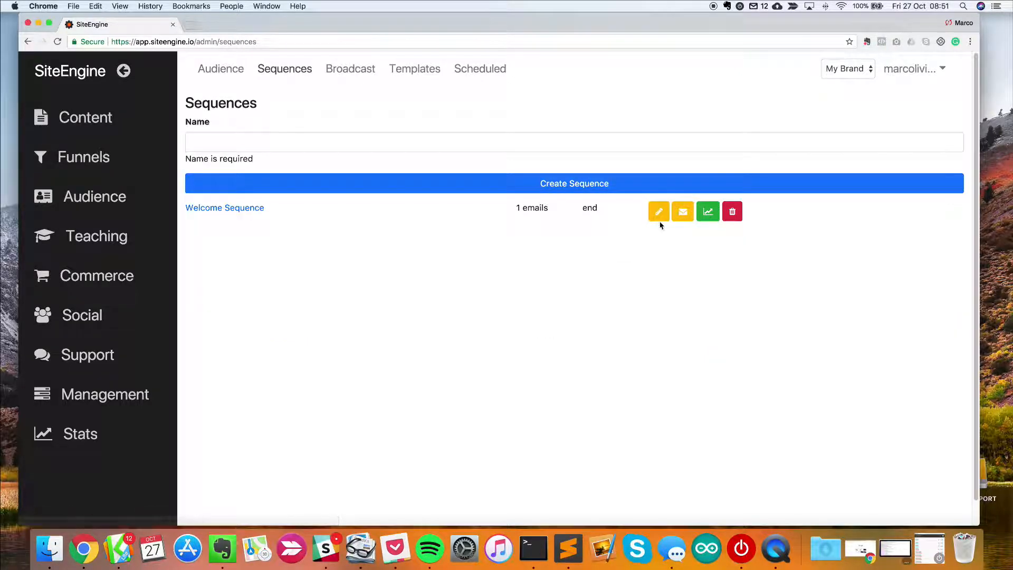
{"action": "left_click", "coordinate": [683, 212]}
{"action": "left_click_drag", "start_coordinate": [317, 125], "coordinate": [474, 127]}
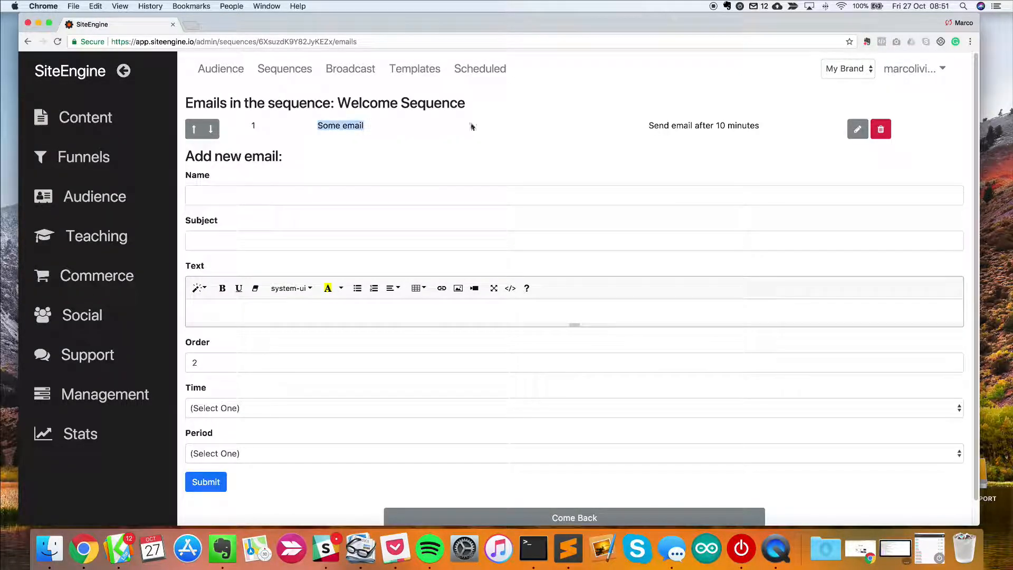
{"action": "left_click", "coordinate": [335, 126]}
{"action": "triple_click", "coordinate": [335, 127]}
{"action": "left_click", "coordinate": [384, 148]}
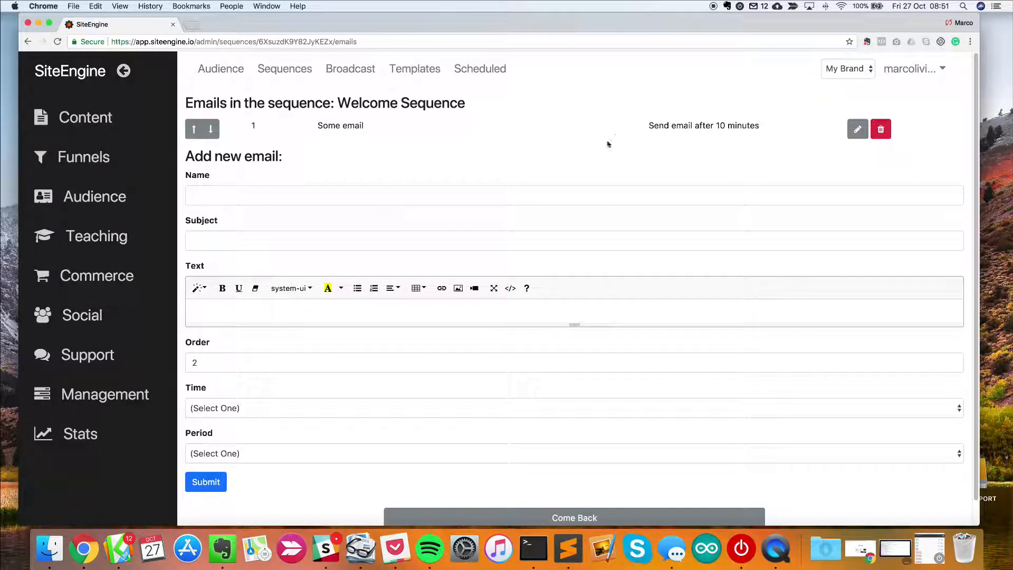
{"action": "triple_click", "coordinate": [735, 130]}
{"action": "left_click", "coordinate": [737, 126]}
View the published page of the post New blog post from top to bottom and return to the posts list
{"action": "left_click", "coordinate": [234, 76]}
{"action": "mouse_move", "coordinate": [70, 122]}
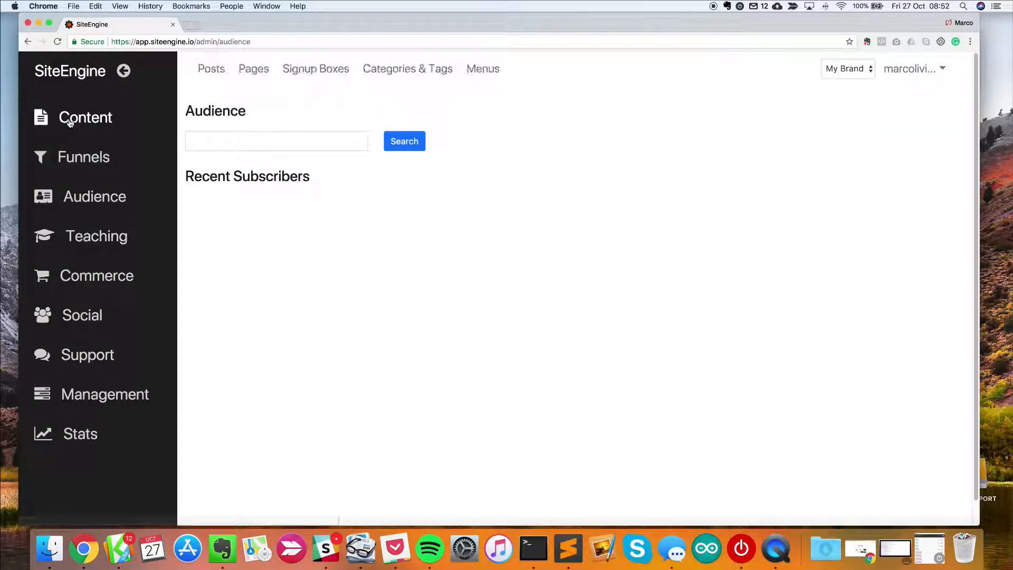
{"action": "left_click", "coordinate": [212, 69]}
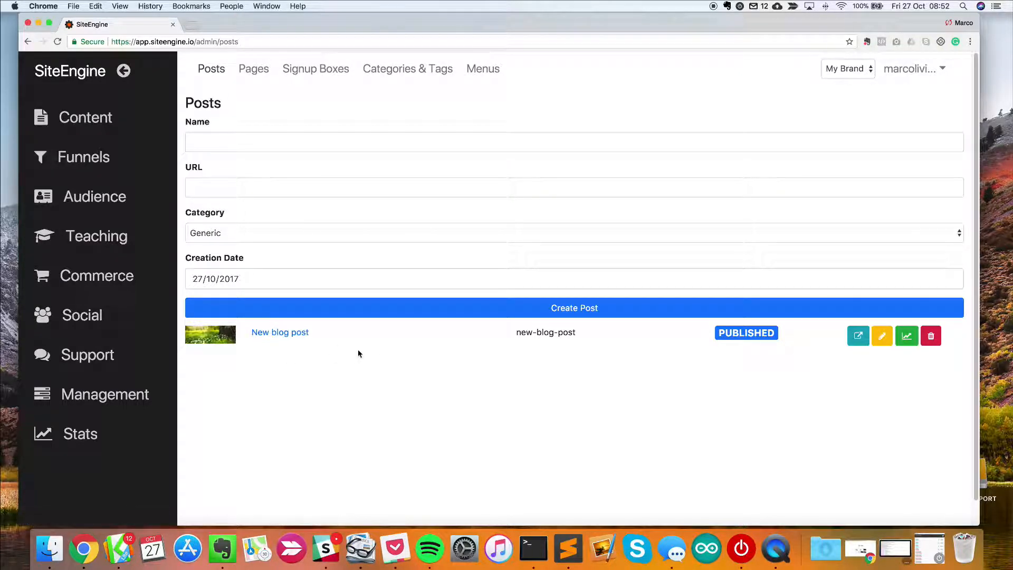
{"action": "left_click", "coordinate": [858, 335]}
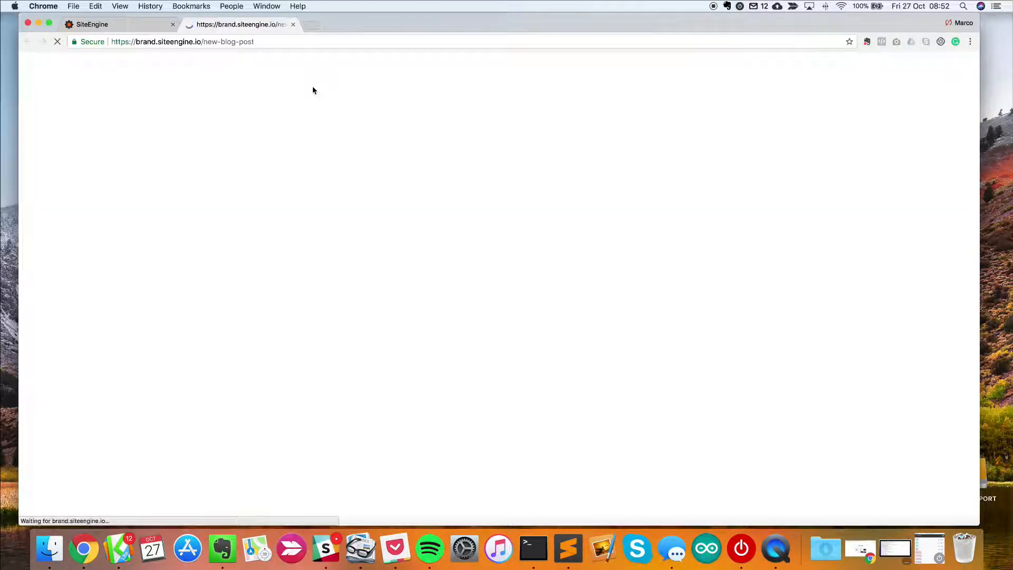
{"action": "scroll", "coordinate": [330, 282], "scroll_direction": "down", "scroll_amount": 5}
{"action": "scroll", "coordinate": [594, 253], "scroll_direction": "up", "scroll_amount": 5}
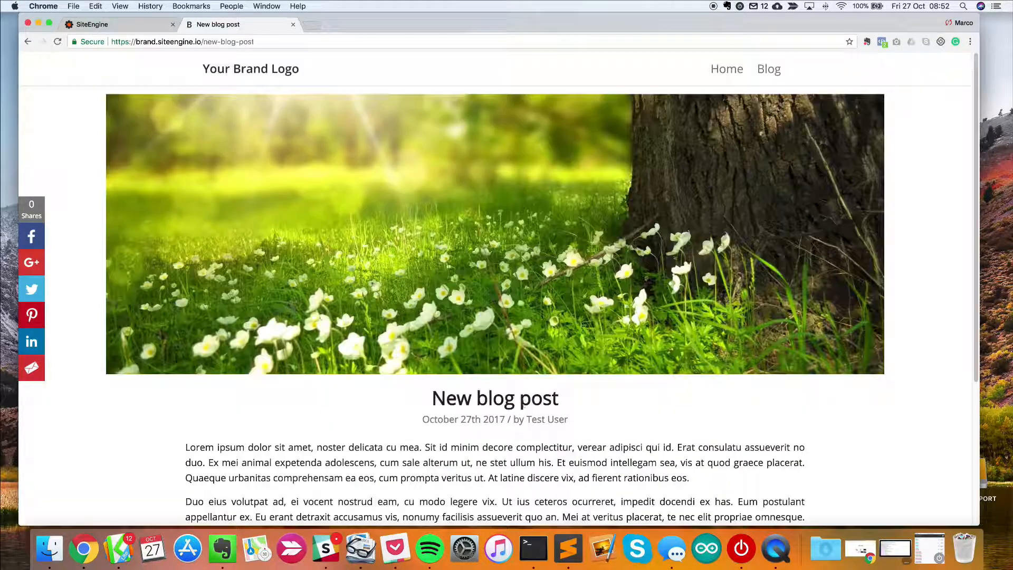
{"action": "scroll", "coordinate": [570, 403], "scroll_direction": "down", "scroll_amount": 5}
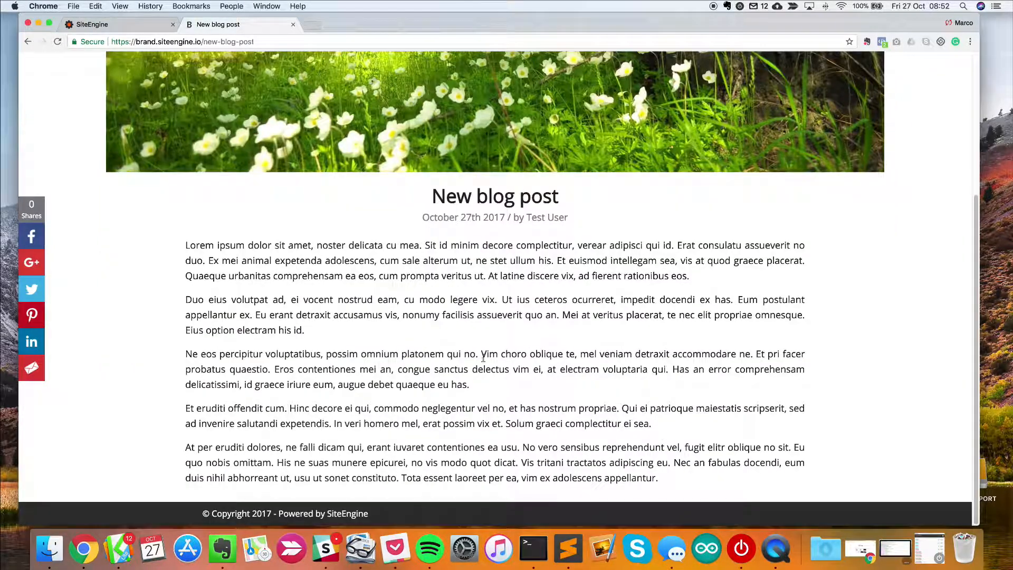
{"action": "left_click_drag", "start_coordinate": [308, 487], "coordinate": [658, 491]}
{"action": "scroll", "coordinate": [319, 420], "scroll_direction": "up", "scroll_amount": 3}
{"action": "scroll", "coordinate": [319, 421], "scroll_direction": "up", "scroll_amount": 2}
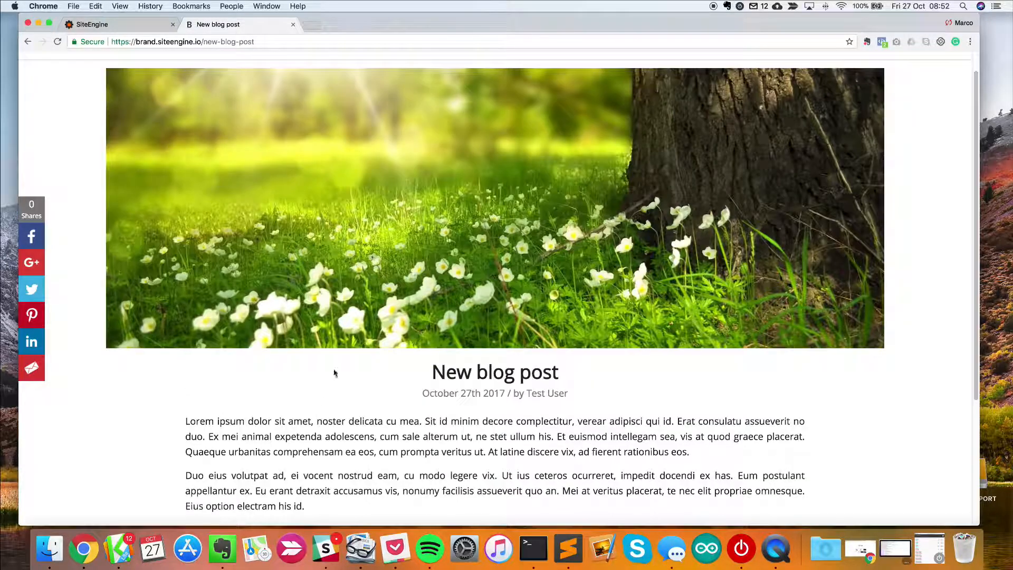
{"action": "left_click", "coordinate": [293, 24]}
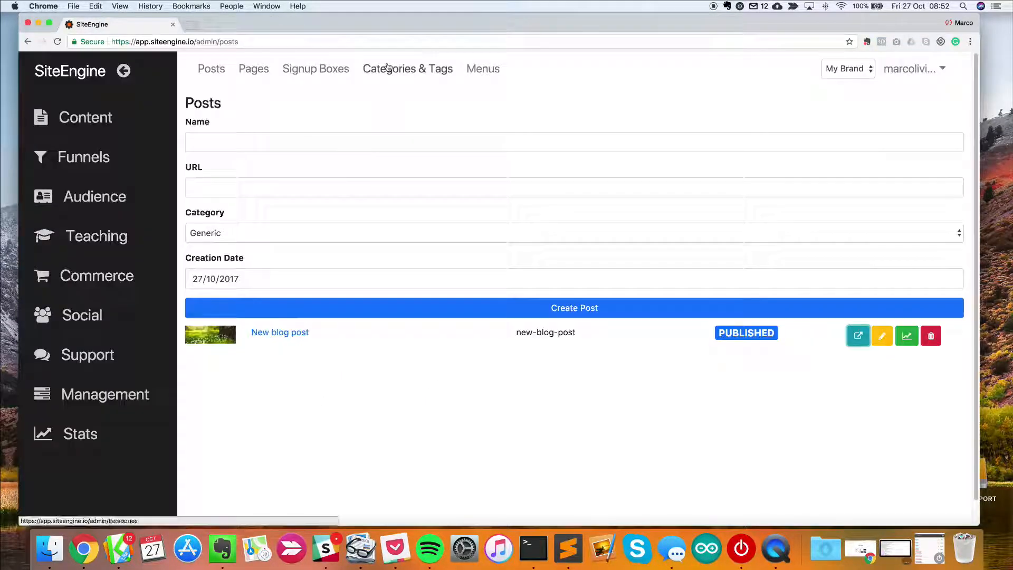
Create an email signup box titled "Signup Box"
{"action": "left_click", "coordinate": [315, 70]}
{"action": "left_click", "coordinate": [592, 198]}
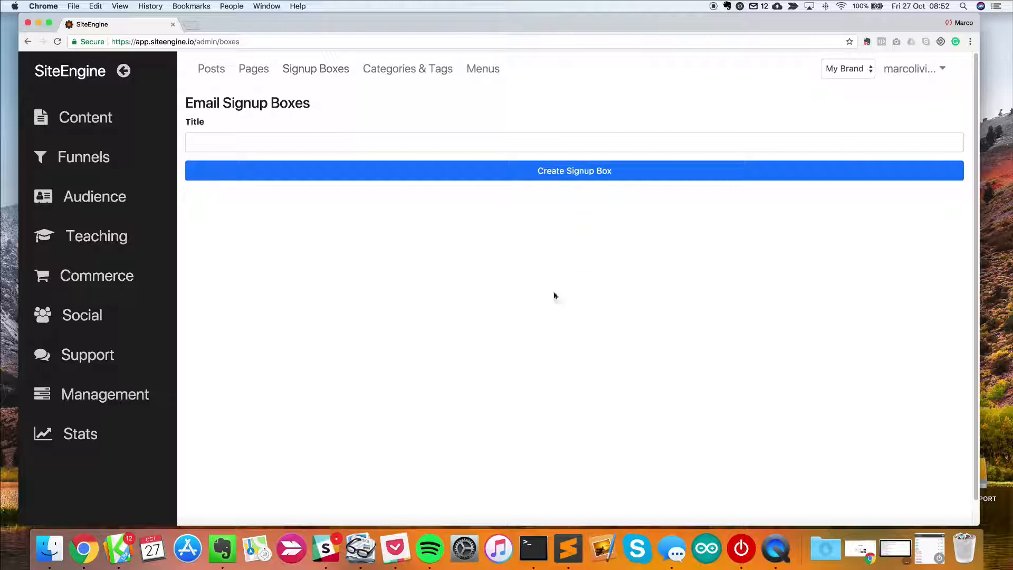
{"action": "left_click", "coordinate": [280, 144]}
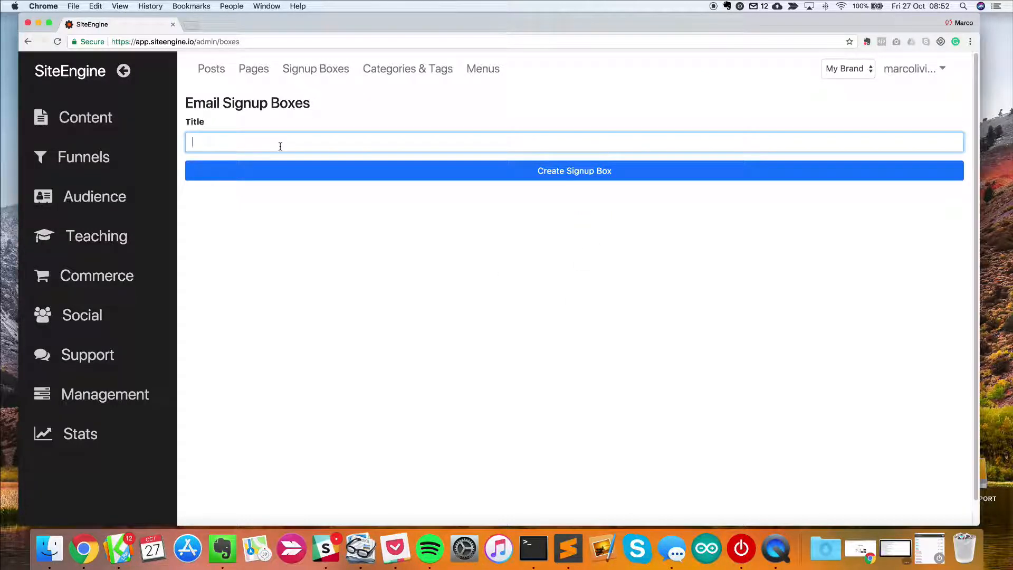
{"action": "type", "text": "Signyp"}
{"action": "key", "text": "BackSpace"}
{"action": "key", "text": "BackSpace"}
{"action": "type", "text": "up Box"}
{"action": "key", "text": "Return"}
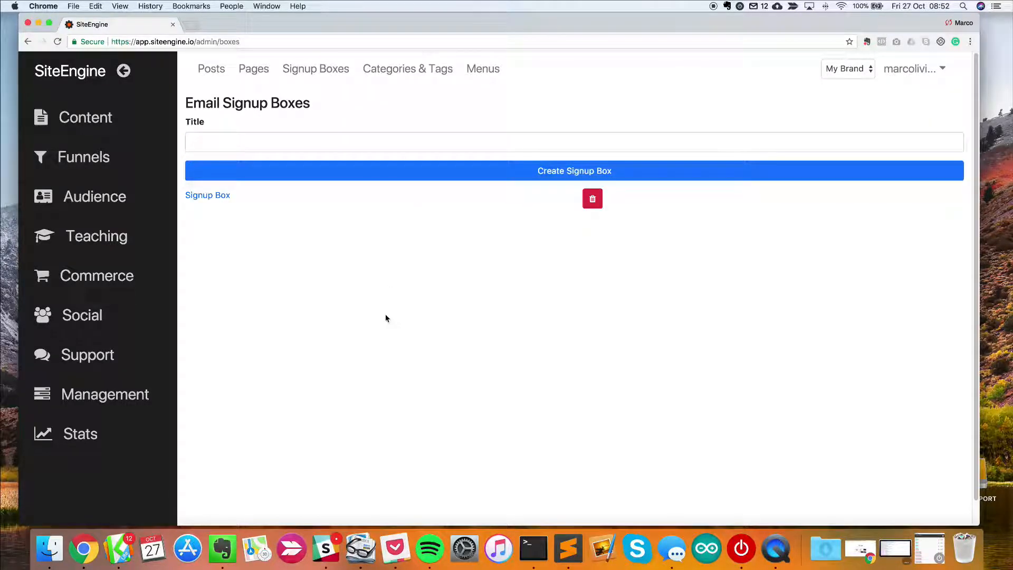
Open the new signup box for editing and assign Welcome Sequence as its sequence
{"action": "left_click", "coordinate": [218, 196]}
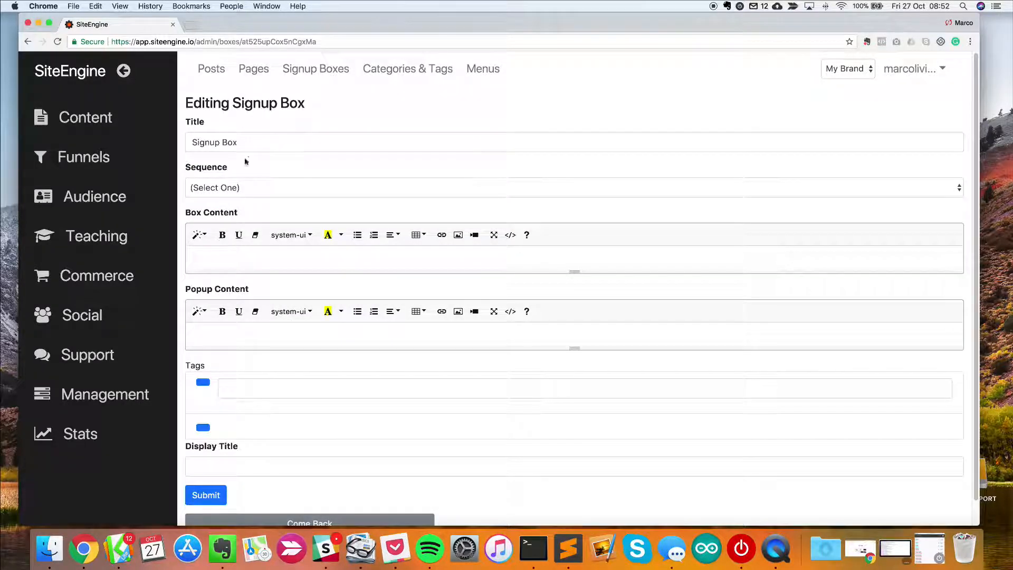
{"action": "left_click", "coordinate": [261, 192]}
{"action": "left_click", "coordinate": [261, 191]}
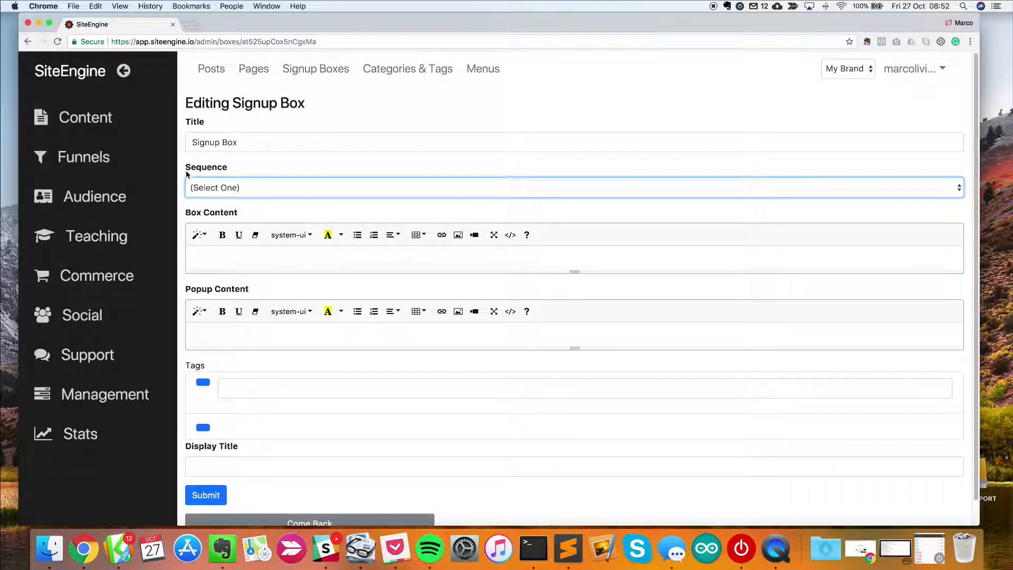
{"action": "left_click_drag", "start_coordinate": [186, 175], "coordinate": [253, 172]}
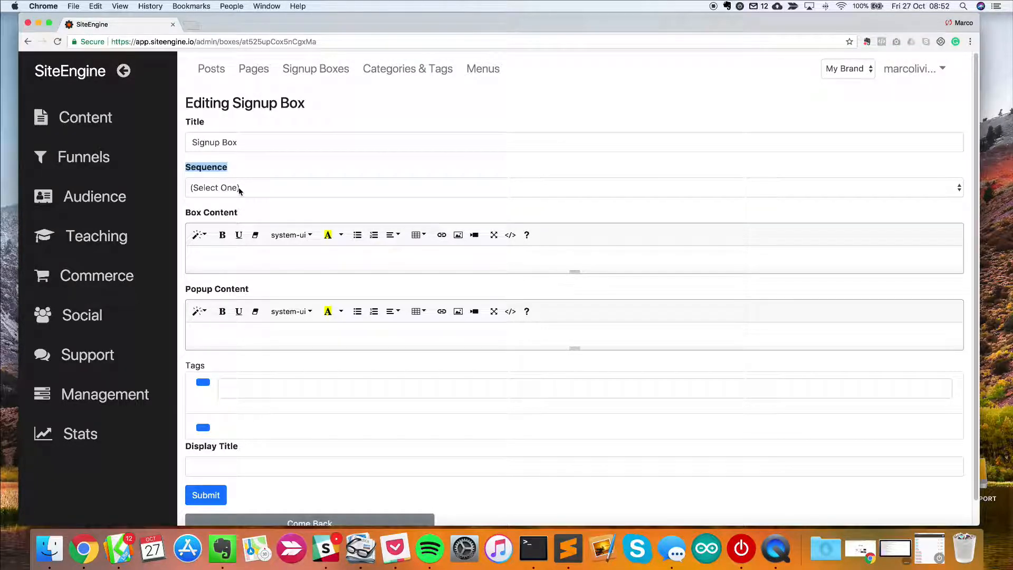
{"action": "left_click", "coordinate": [239, 190]}
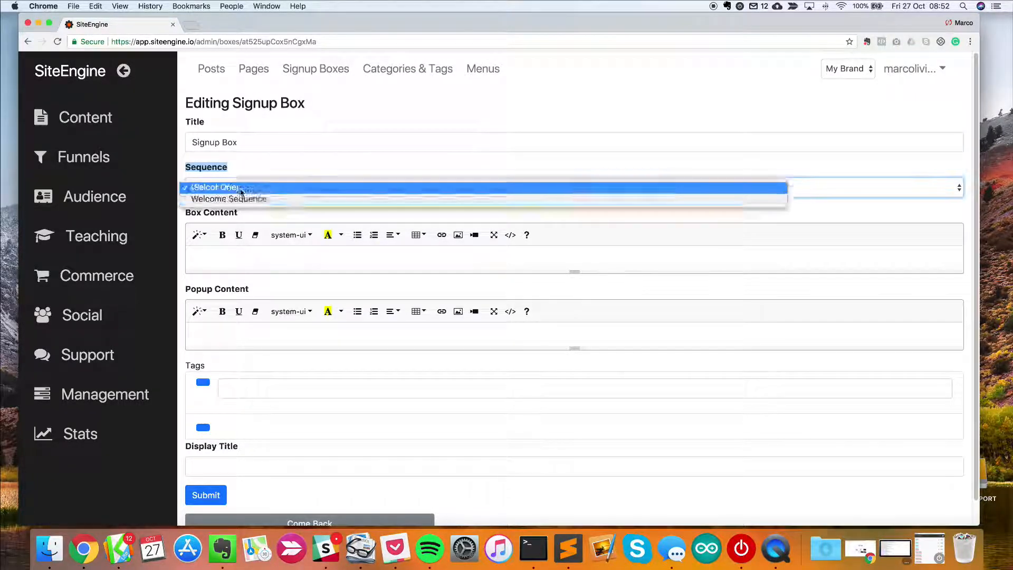
{"action": "left_click", "coordinate": [269, 231]}
{"action": "left_click", "coordinate": [274, 206]}
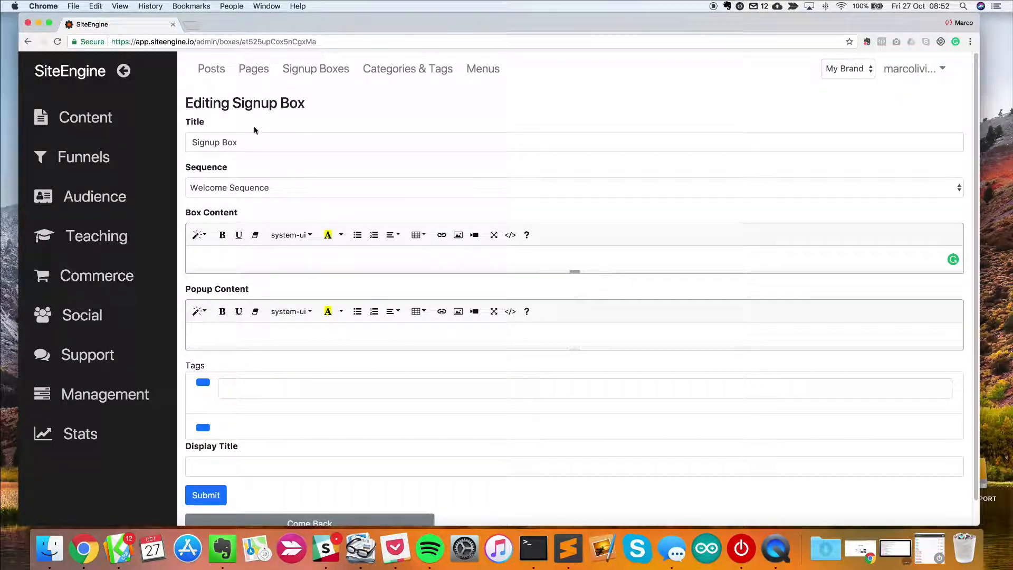
Copy the excerpt paragraph of New blog post into both the Box Content and Popup Content of the signup box
{"action": "left_click", "coordinate": [216, 71], "text": "super"}
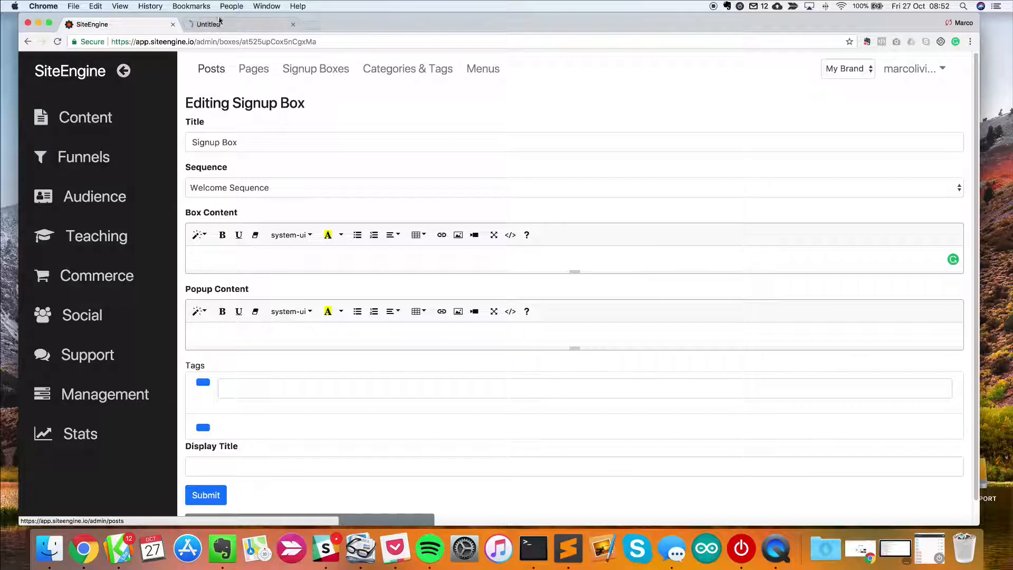
{"action": "left_click", "coordinate": [219, 21]}
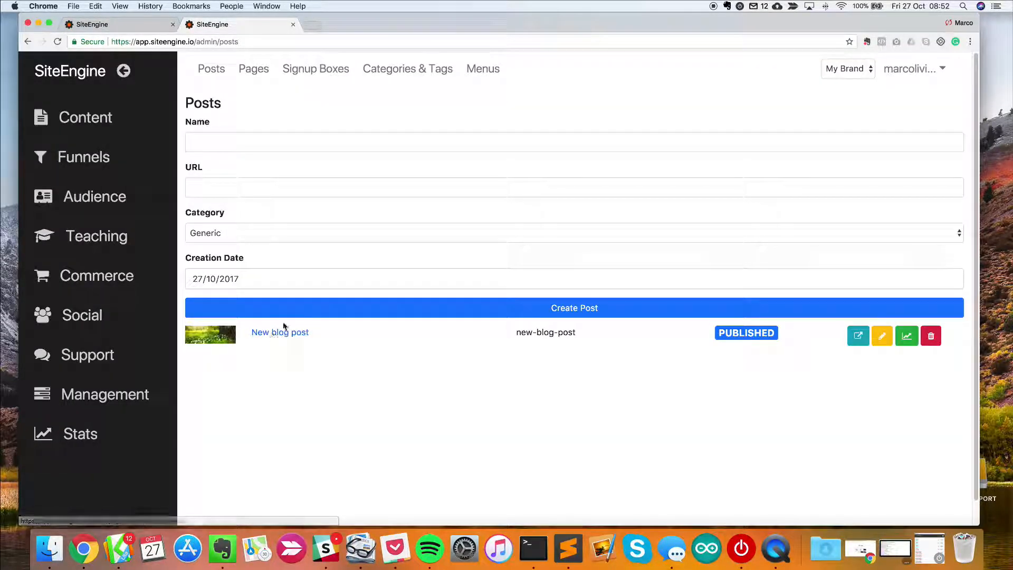
{"action": "left_click", "coordinate": [280, 332]}
{"action": "scroll", "coordinate": [520, 398], "scroll_direction": "down", "scroll_amount": 2}
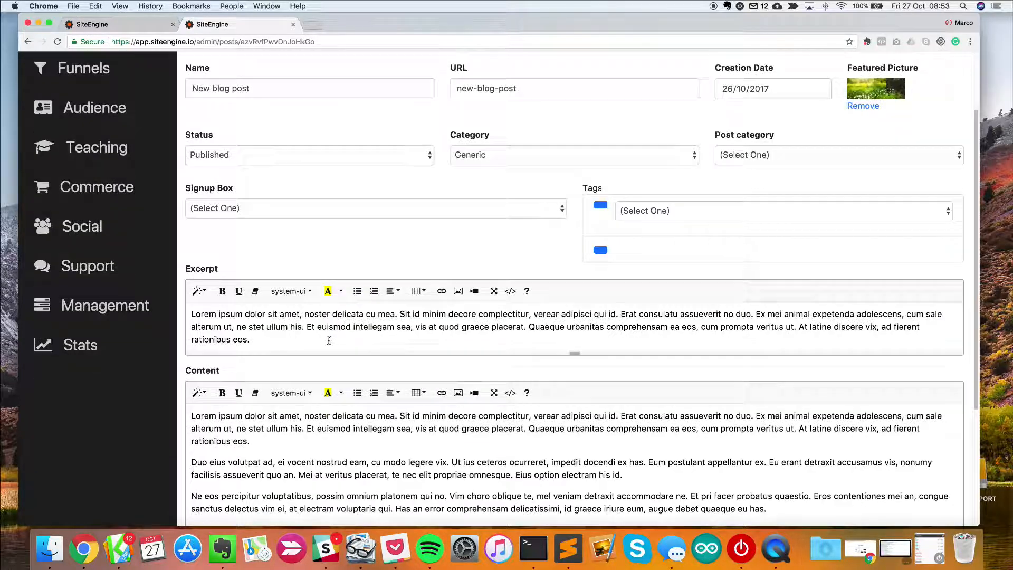
{"action": "triple_click", "coordinate": [306, 329]}
{"action": "key", "text": "super+c"}
{"action": "left_click", "coordinate": [293, 24]}
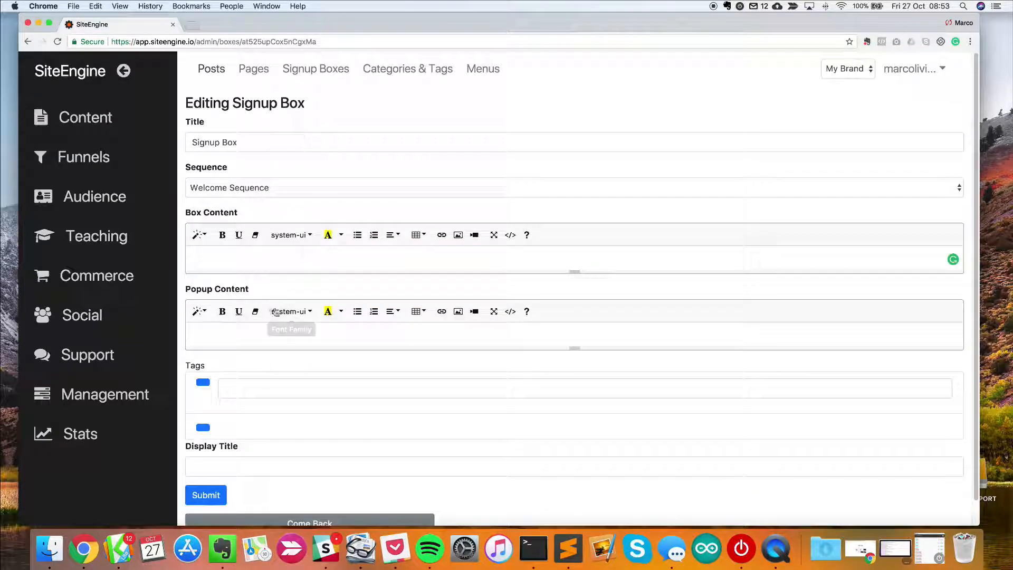
{"action": "key", "text": "super+v"}
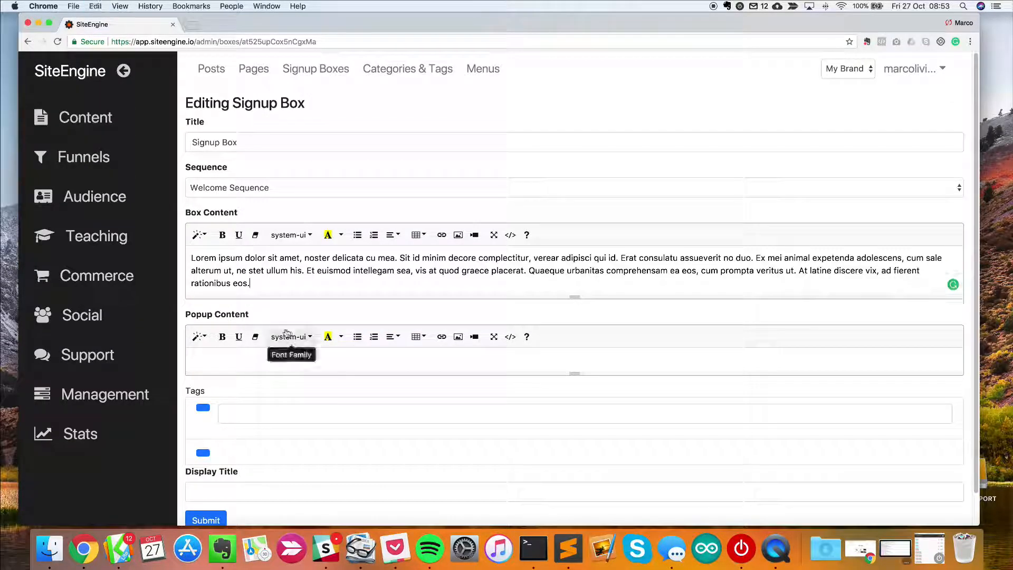
{"action": "left_click", "coordinate": [294, 362]}
{"action": "key", "text": "super+v"}
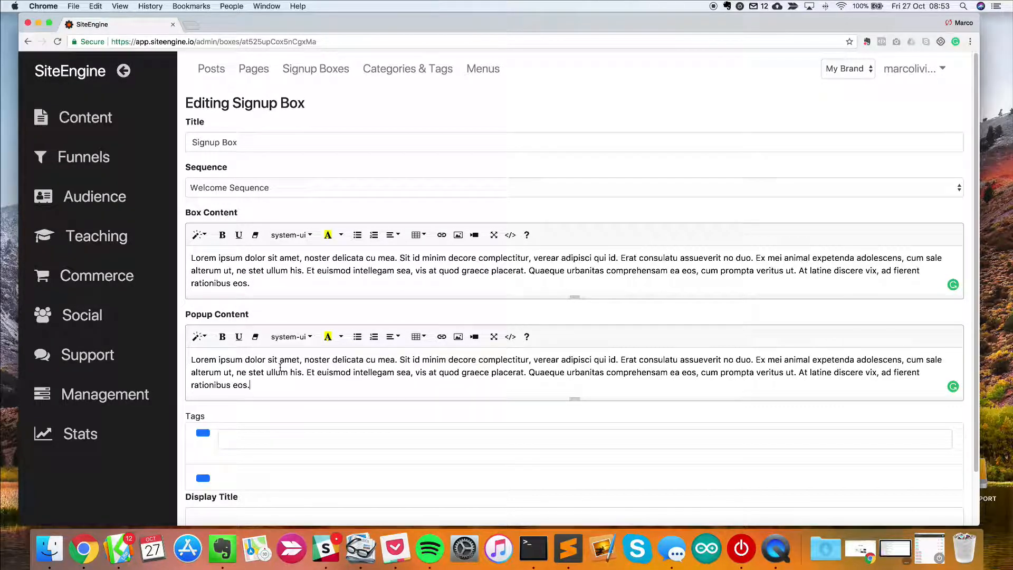
Look over the signup box's Tags and Display Title fields and its content without filling in anything more
{"action": "scroll", "coordinate": [283, 369], "scroll_direction": "down", "scroll_amount": 2}
{"action": "left_click", "coordinate": [244, 371]}
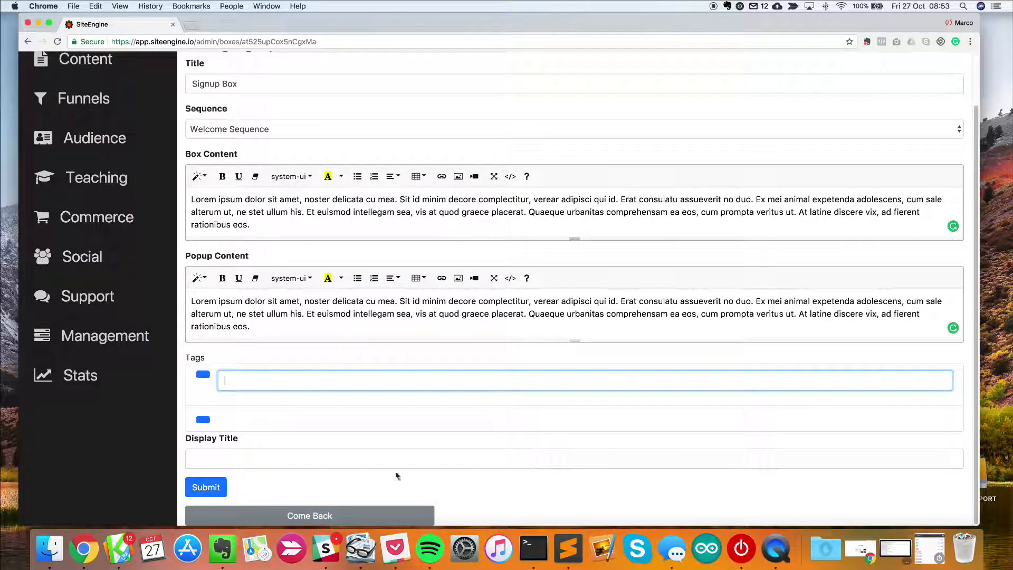
{"action": "left_click", "coordinate": [271, 417]}
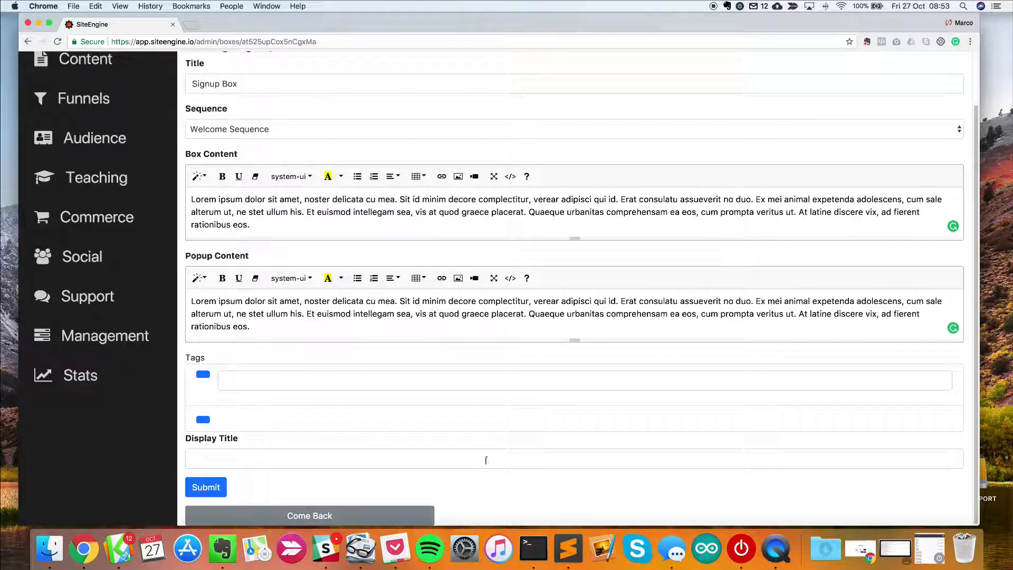
{"action": "left_click", "coordinate": [224, 459]}
{"action": "left_click", "coordinate": [304, 429]}
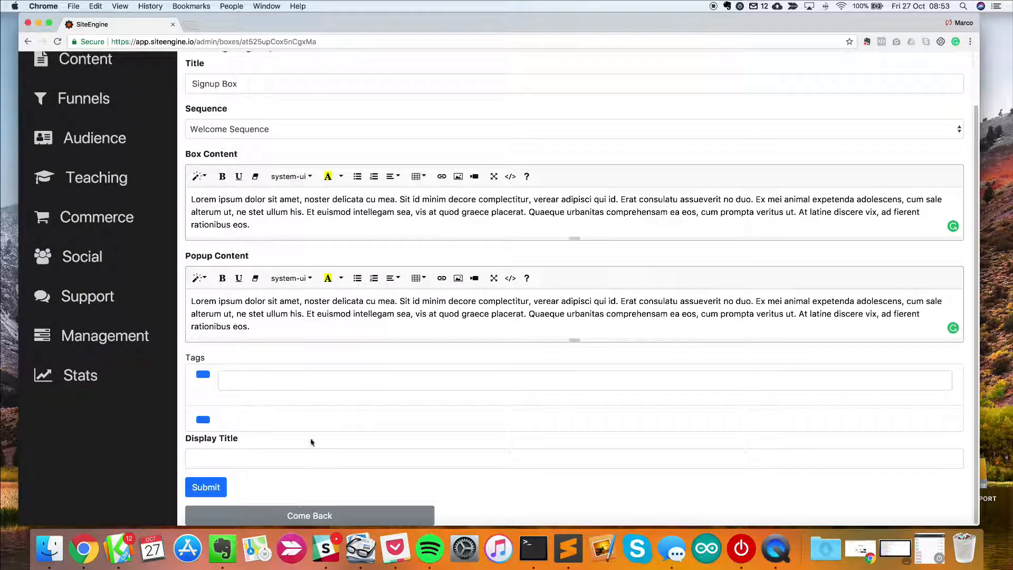
{"action": "scroll", "coordinate": [270, 424], "scroll_direction": "up", "scroll_amount": 2}
{"action": "left_click", "coordinate": [296, 381]}
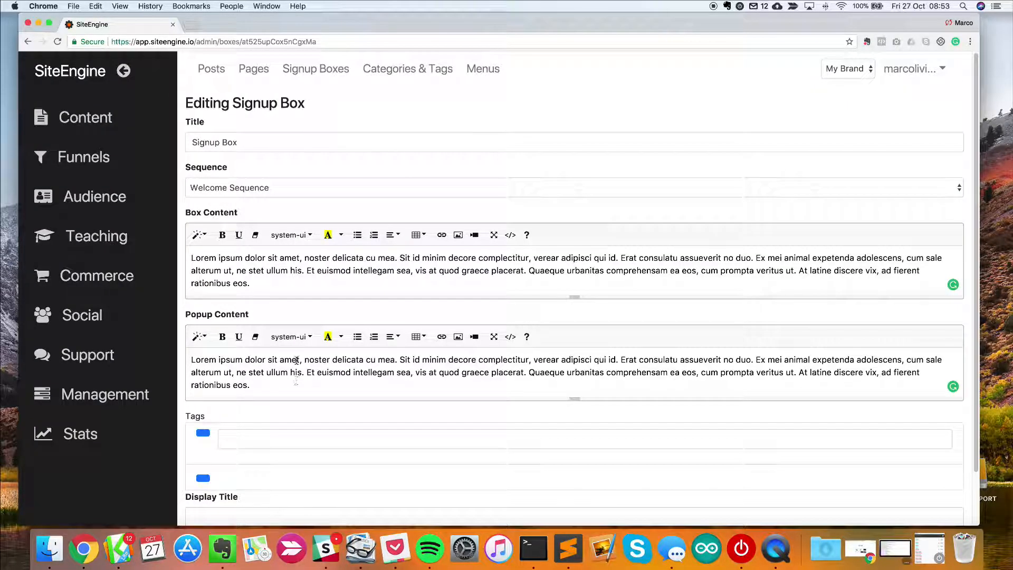
Submit the signup box's settings and return to the list of email signup boxes
{"action": "scroll", "coordinate": [317, 417], "scroll_direction": "down", "scroll_amount": 2}
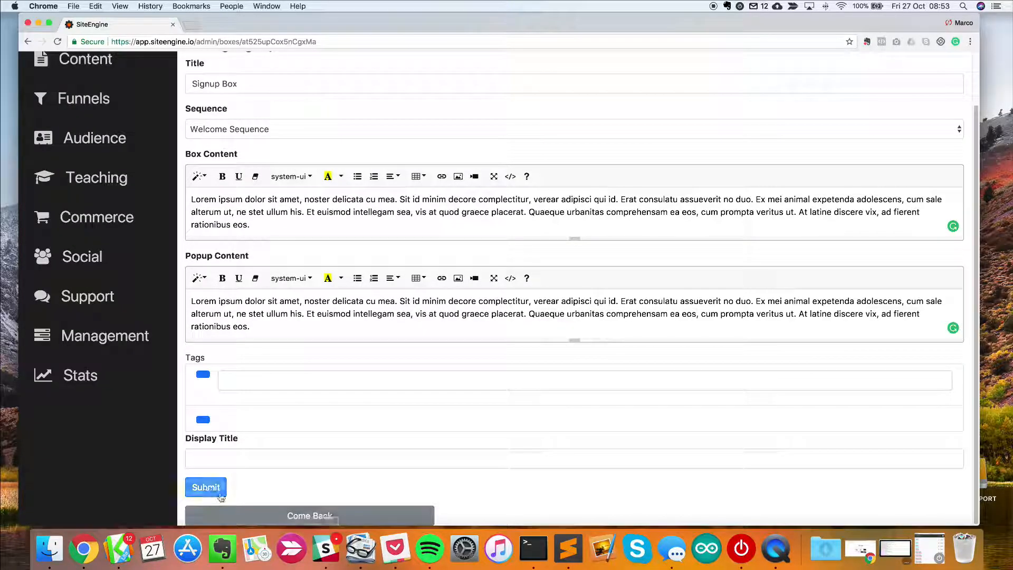
{"action": "left_click", "coordinate": [310, 516]}
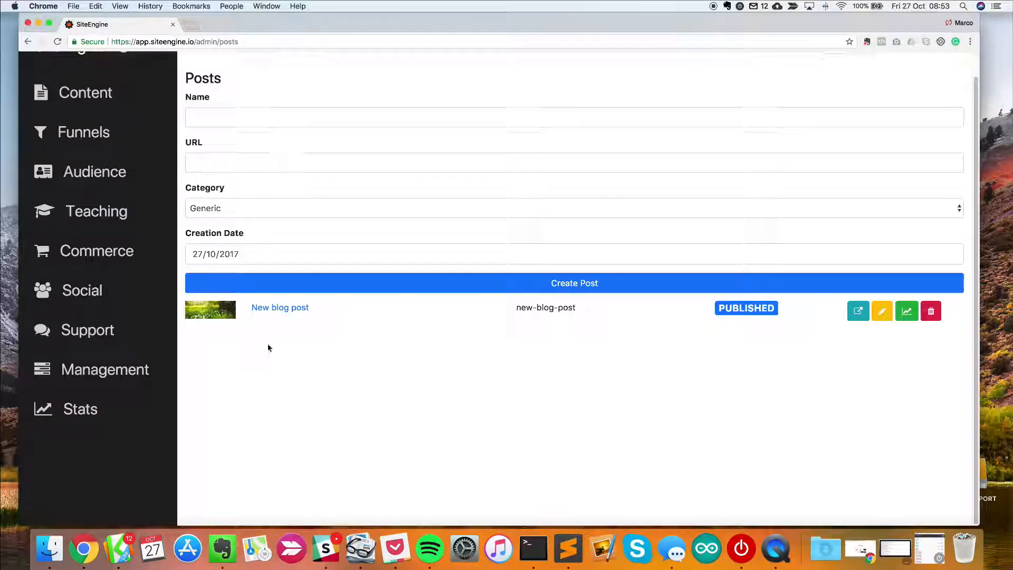
{"action": "scroll", "coordinate": [268, 348], "scroll_direction": "up", "scroll_amount": 1}
{"action": "left_click", "coordinate": [317, 69]}
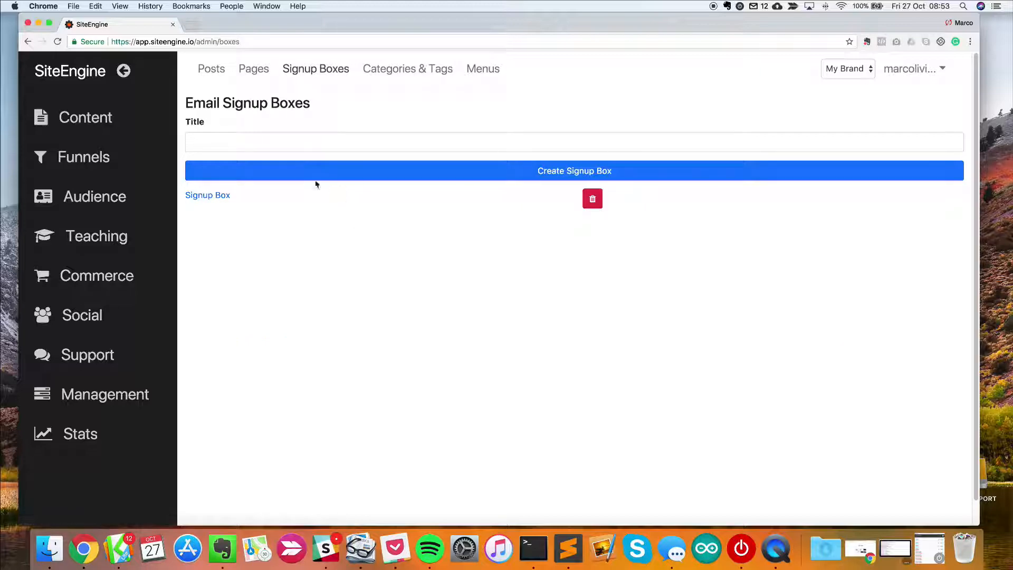
Open the post New blog post for editing and choose Signup Box as its signup box
{"action": "left_click", "coordinate": [214, 75]}
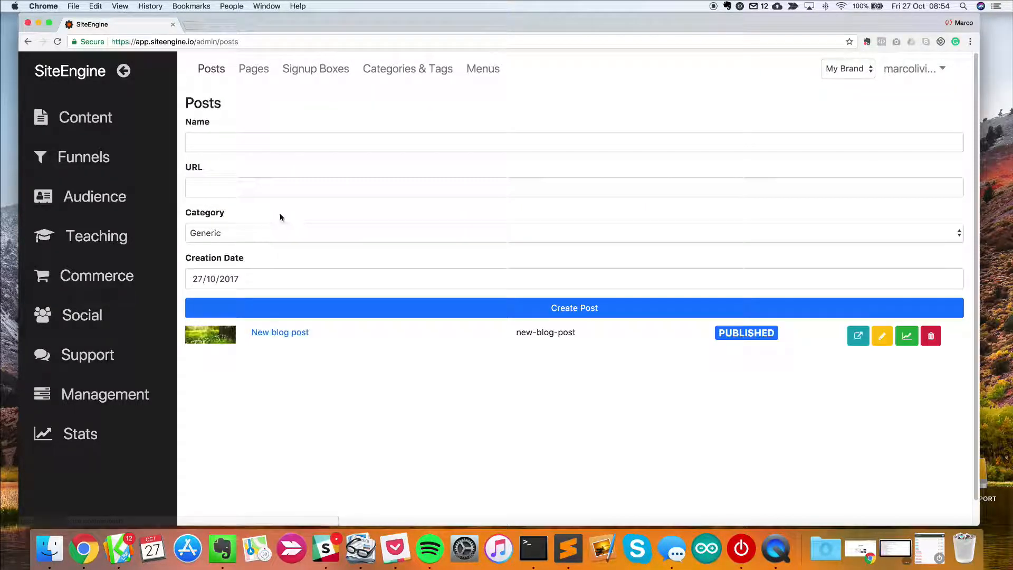
{"action": "left_click", "coordinate": [293, 333]}
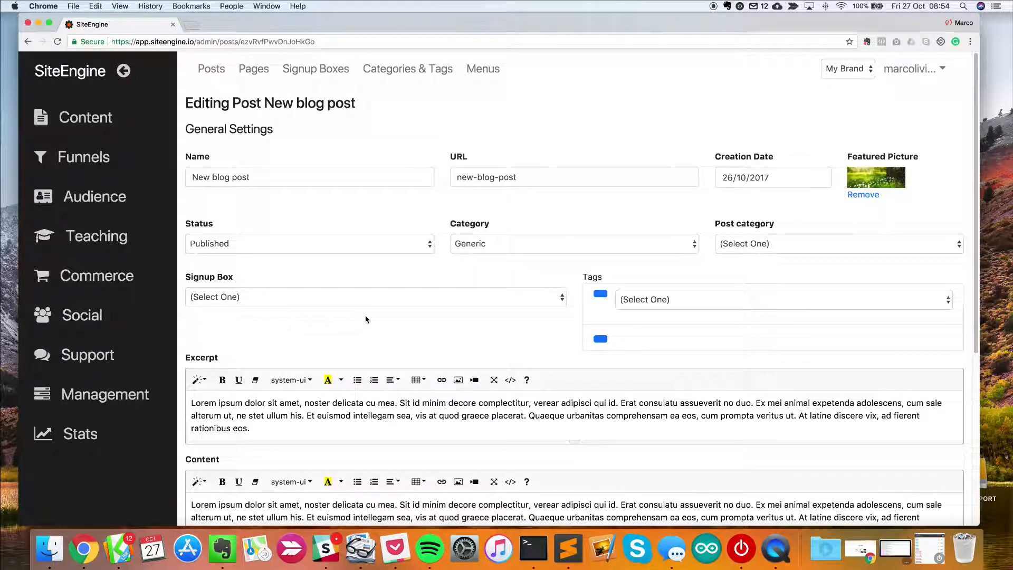
{"action": "left_click", "coordinate": [367, 302]}
{"action": "left_click", "coordinate": [361, 321]}
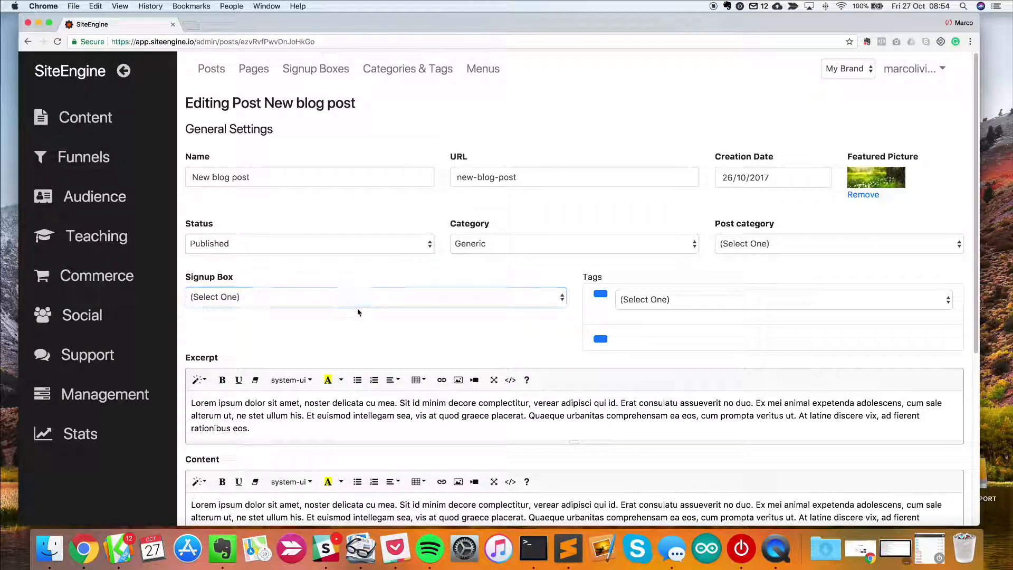
{"action": "left_click", "coordinate": [355, 302]}
{"action": "left_click", "coordinate": [344, 309]}
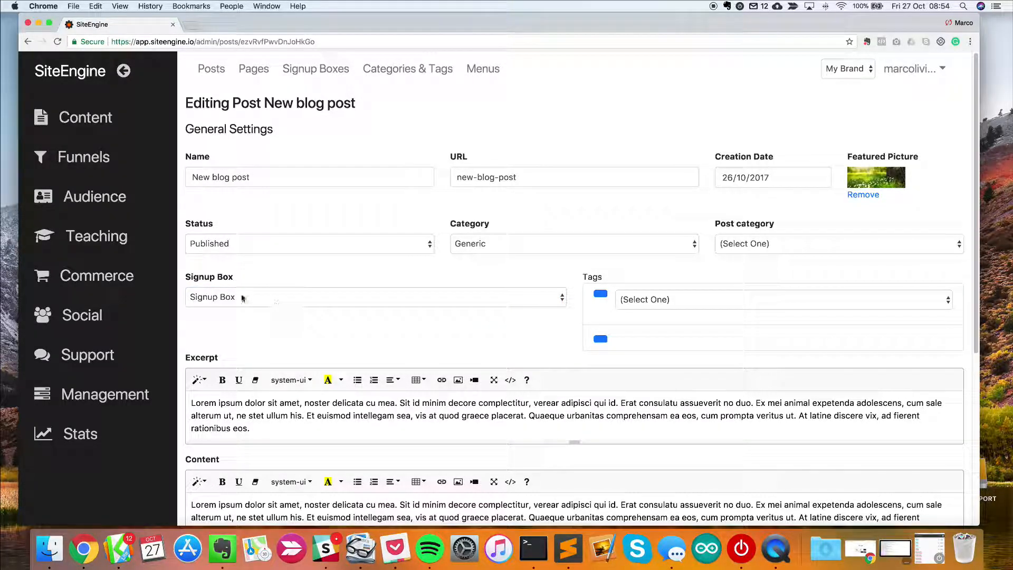
Render the edited post and open its preview on the brand site
{"action": "scroll", "coordinate": [260, 352], "scroll_direction": "down", "scroll_amount": 5}
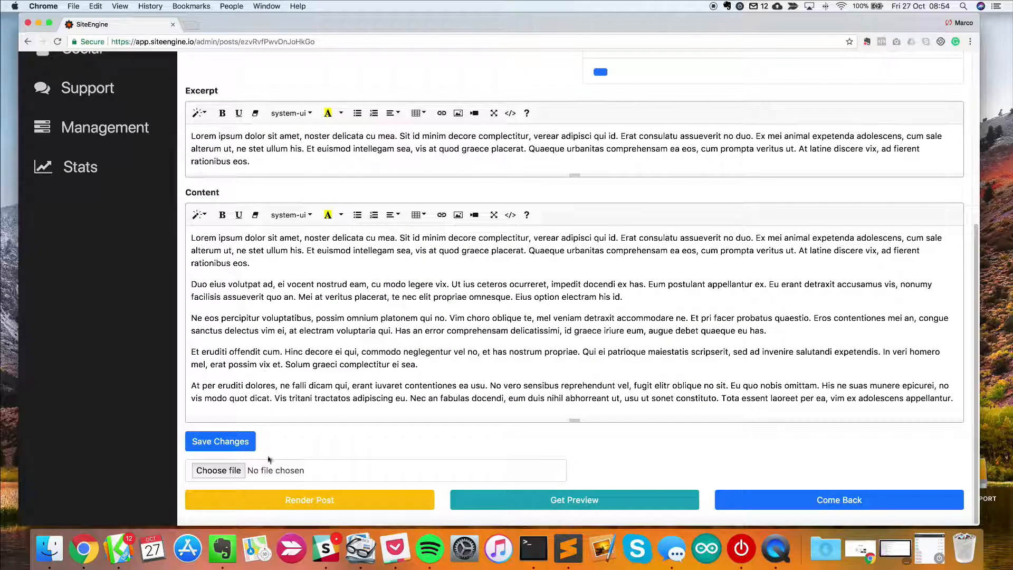
{"action": "left_click", "coordinate": [337, 501]}
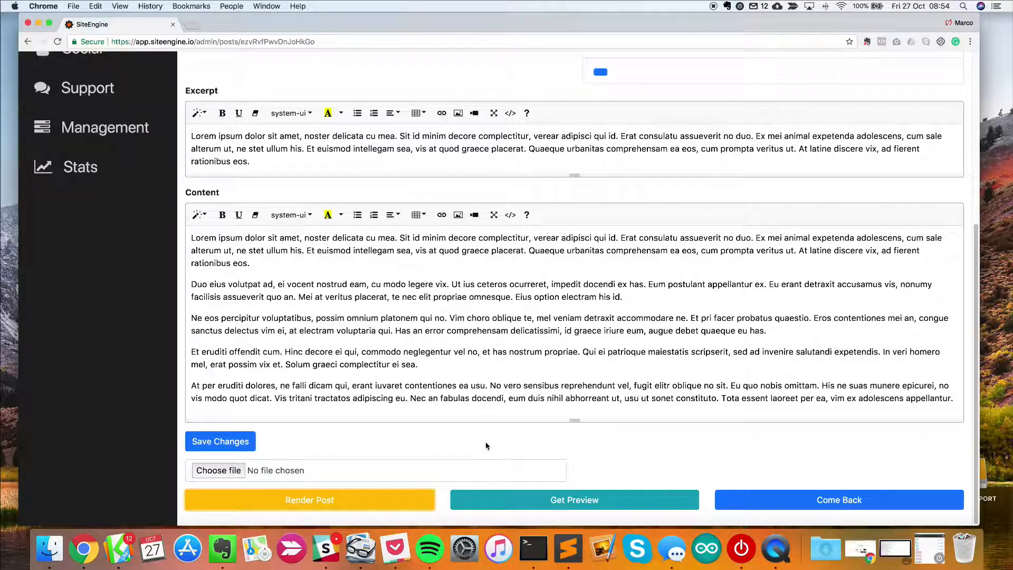
{"action": "left_click", "coordinate": [575, 499]}
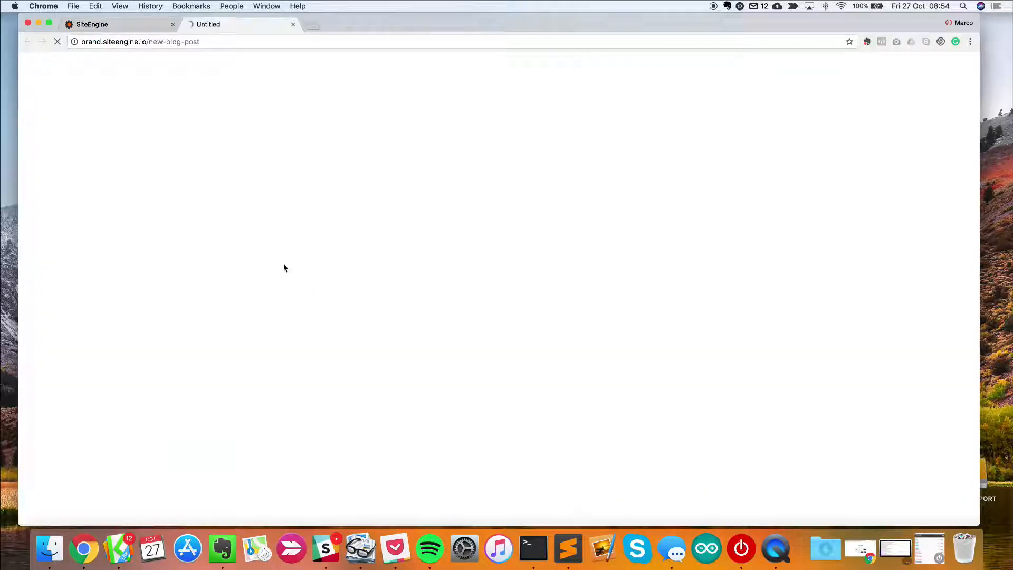
Examine the text of the signup box shown beneath the content of the published post
{"action": "scroll", "coordinate": [294, 269], "scroll_direction": "down", "scroll_amount": 7}
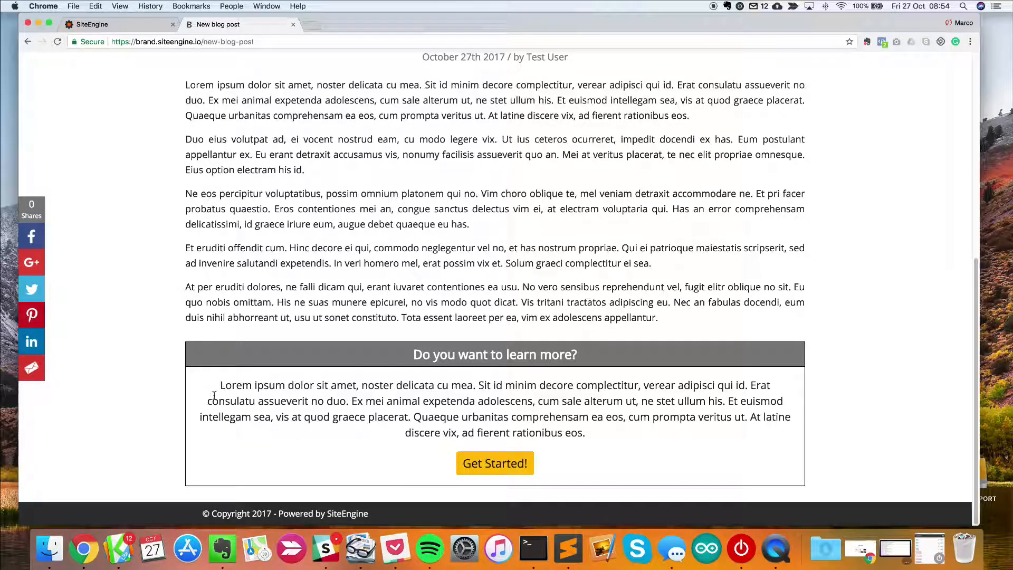
{"action": "left_click_drag", "start_coordinate": [214, 390], "coordinate": [655, 435]}
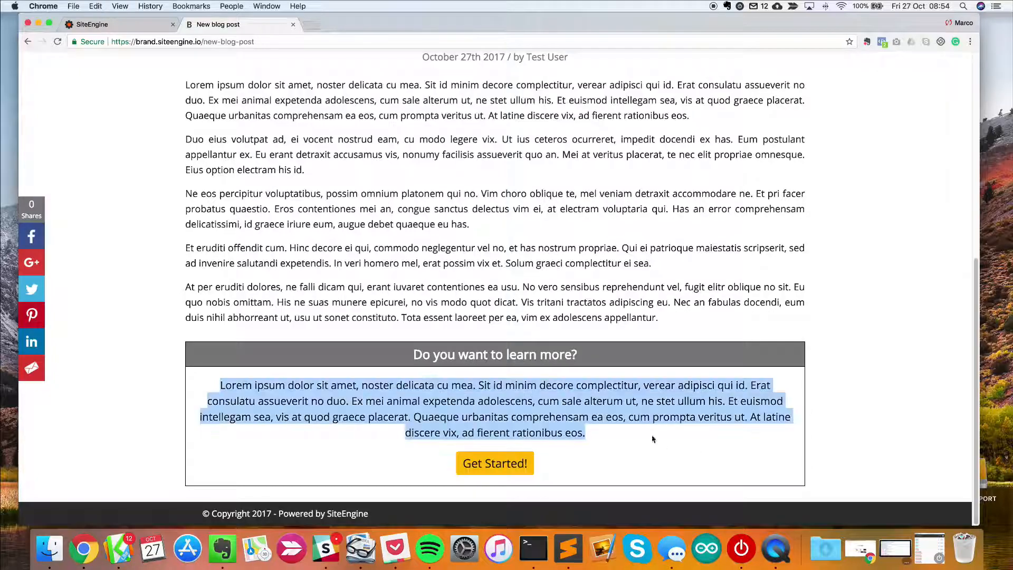
{"action": "left_click", "coordinate": [607, 453]}
Open the signup box's popup from the post and check its content text and heading
{"action": "left_click", "coordinate": [507, 463]}
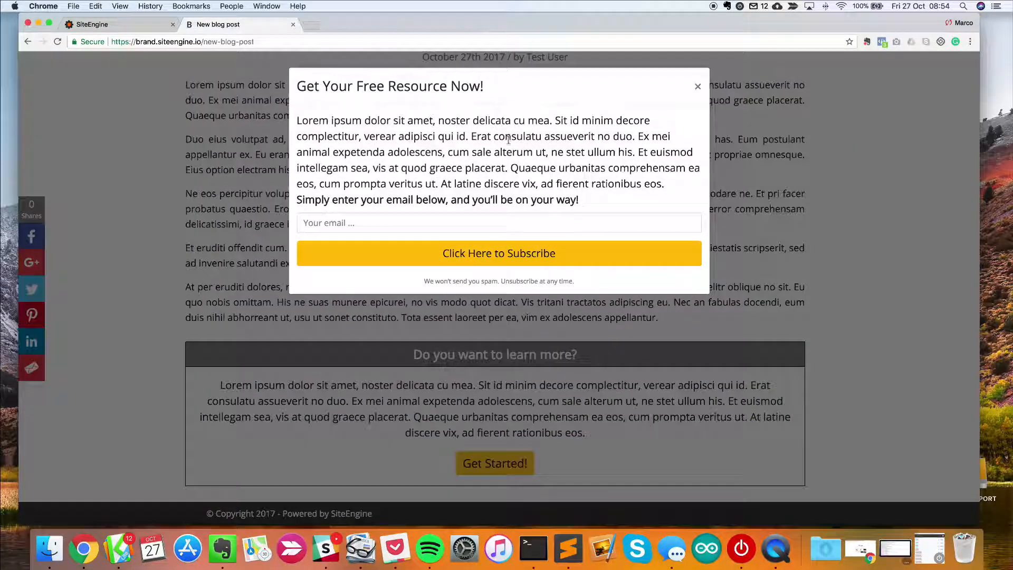
{"action": "left_click_drag", "start_coordinate": [296, 120], "coordinate": [671, 188]}
{"action": "left_click", "coordinate": [671, 188]}
{"action": "left_click_drag", "start_coordinate": [508, 87], "coordinate": [297, 86]}
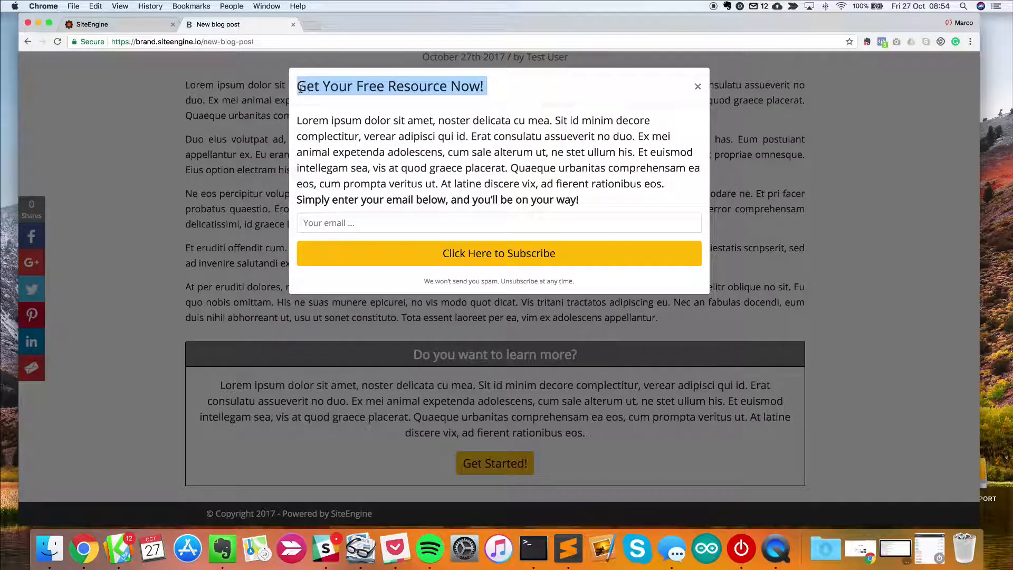
{"action": "left_click", "coordinate": [373, 147]}
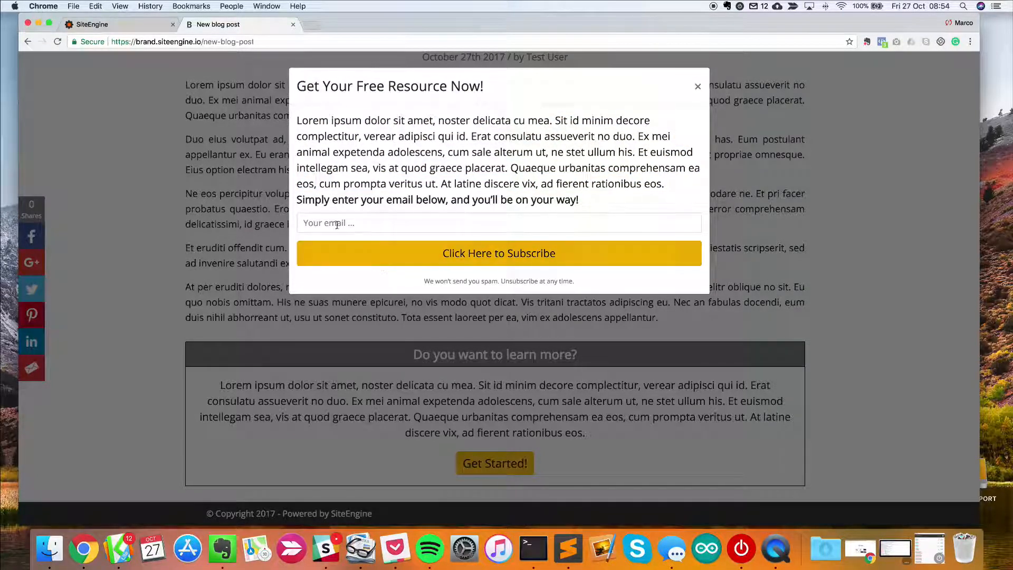
Enter the subscriber's email address in the signup popup and subscribe
{"action": "left_click", "coordinate": [420, 224]}
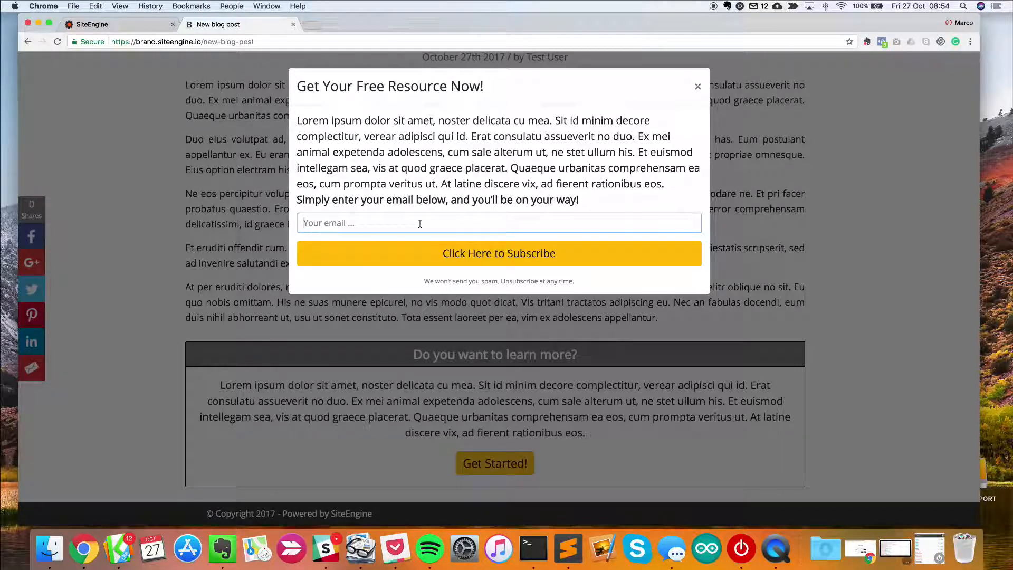
{"action": "type", "text": "marco"}
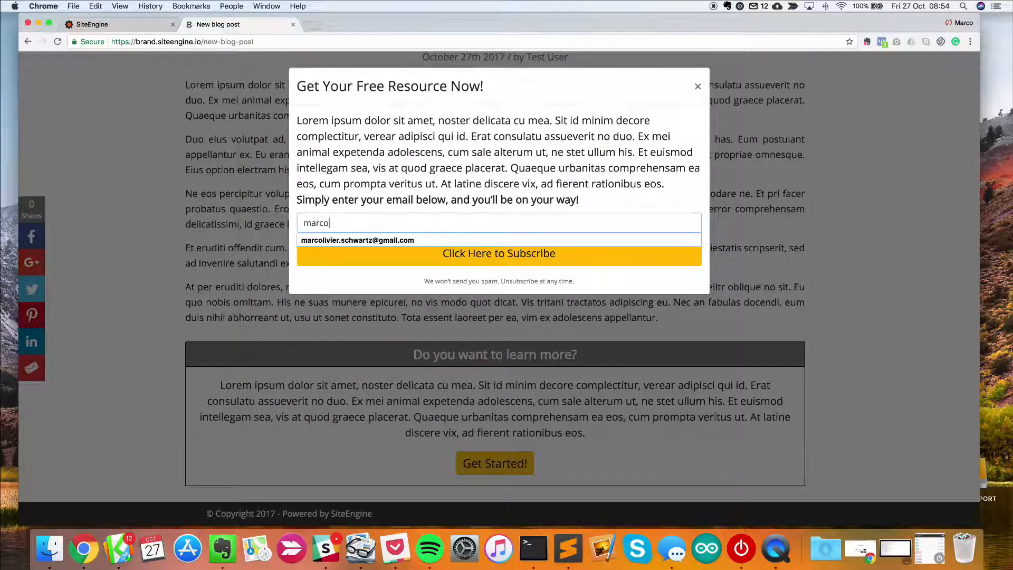
{"action": "left_click", "coordinate": [393, 241]}
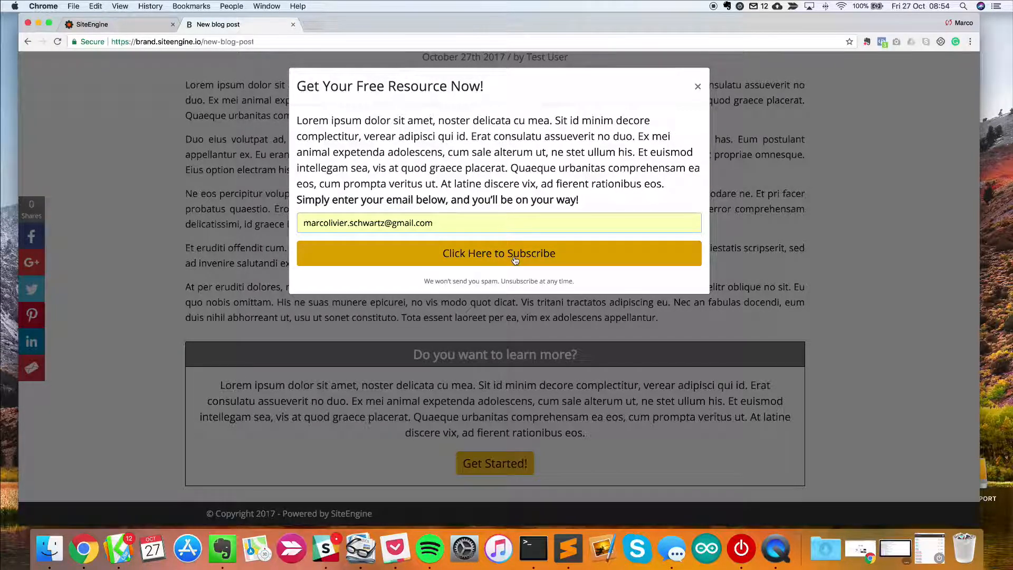
{"action": "left_click", "coordinate": [515, 259]}
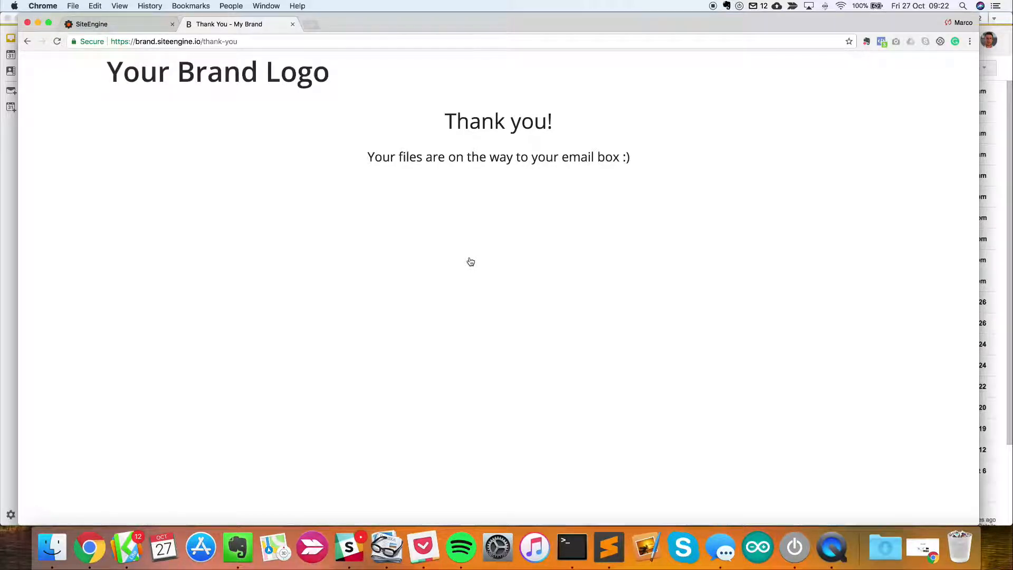
Return to the SiteEngine admin and open the new subscriber's details from the audience's recent subscribers
{"action": "left_click", "coordinate": [144, 30]}
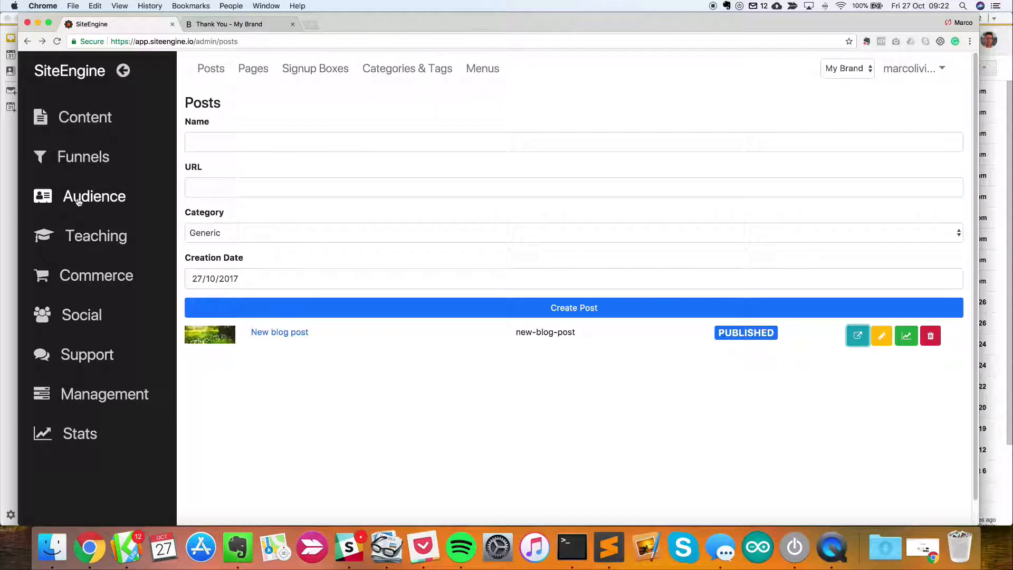
{"action": "left_click", "coordinate": [89, 198]}
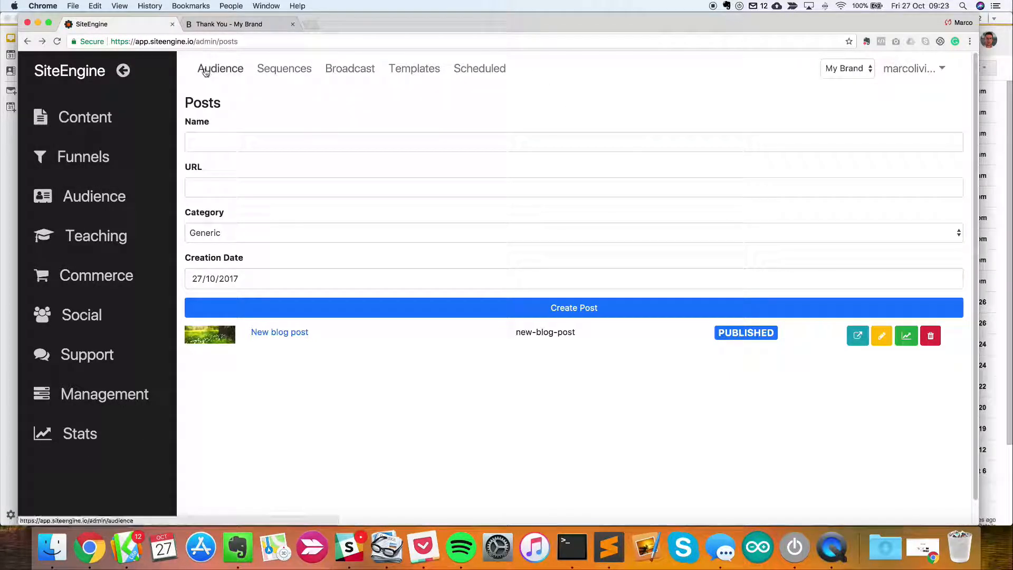
{"action": "left_click", "coordinate": [210, 72]}
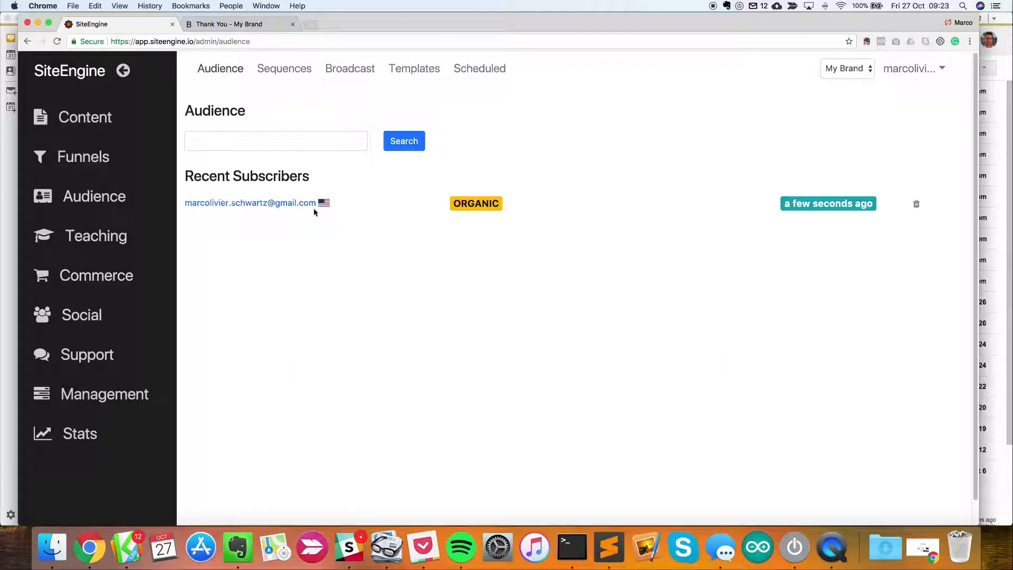
{"action": "left_click", "coordinate": [276, 202]}
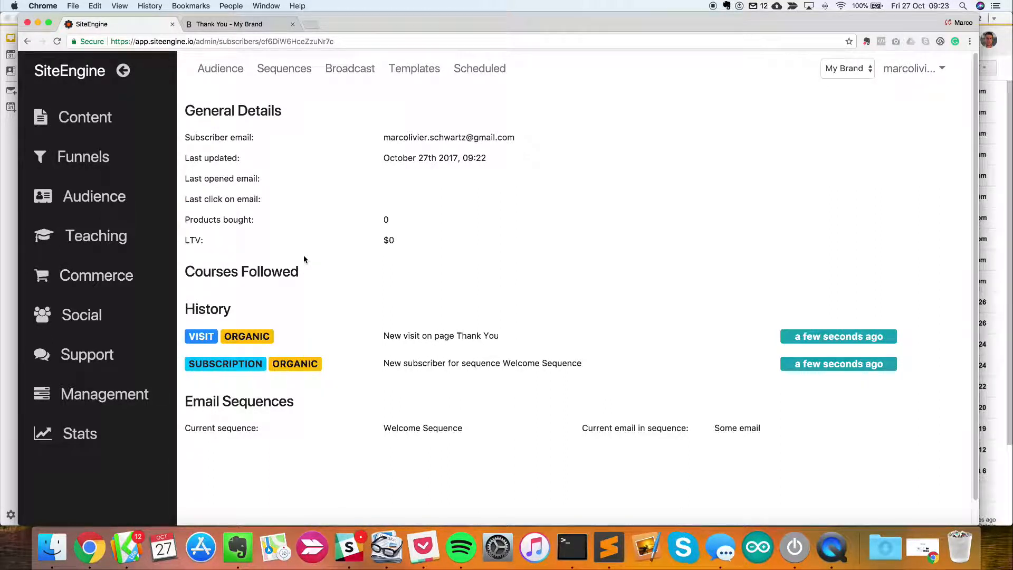
Review the subscriber's history entries, email and last update, and the current email sequence and email within it
{"action": "left_click_drag", "start_coordinate": [403, 336], "coordinate": [621, 368]}
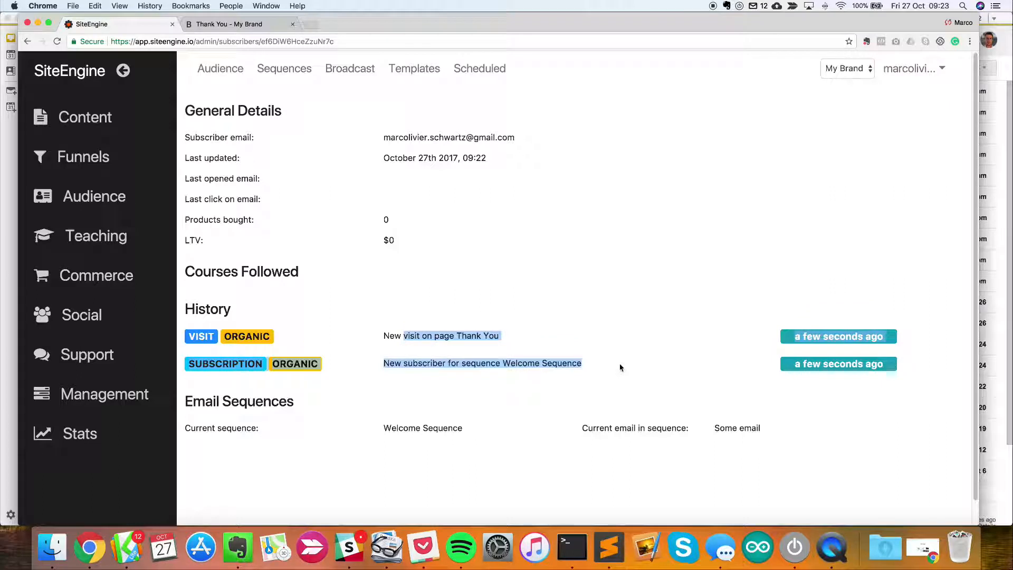
{"action": "left_click", "coordinate": [615, 365]}
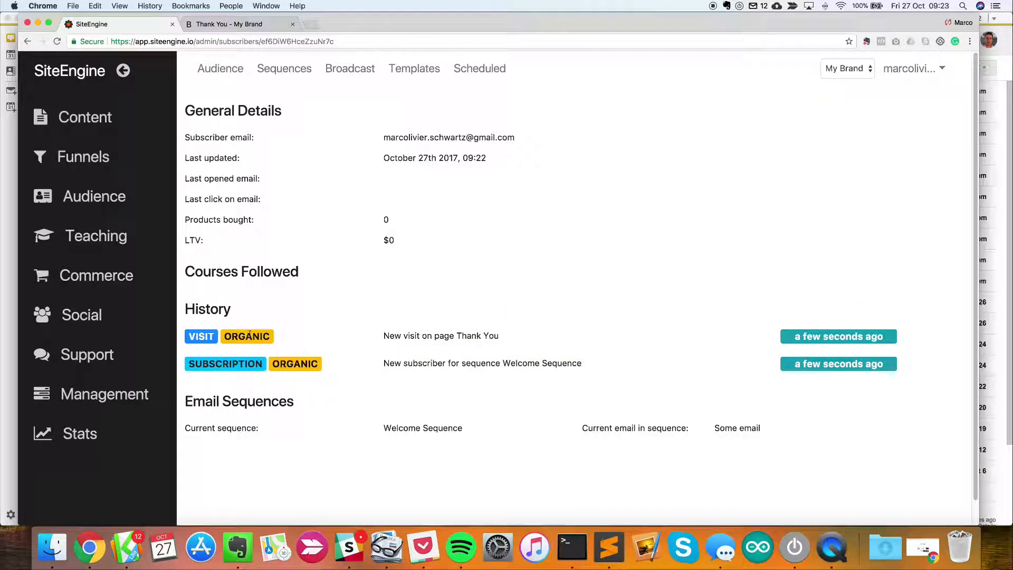
{"action": "double_click", "coordinate": [455, 331]}
{"action": "left_click", "coordinate": [402, 303]}
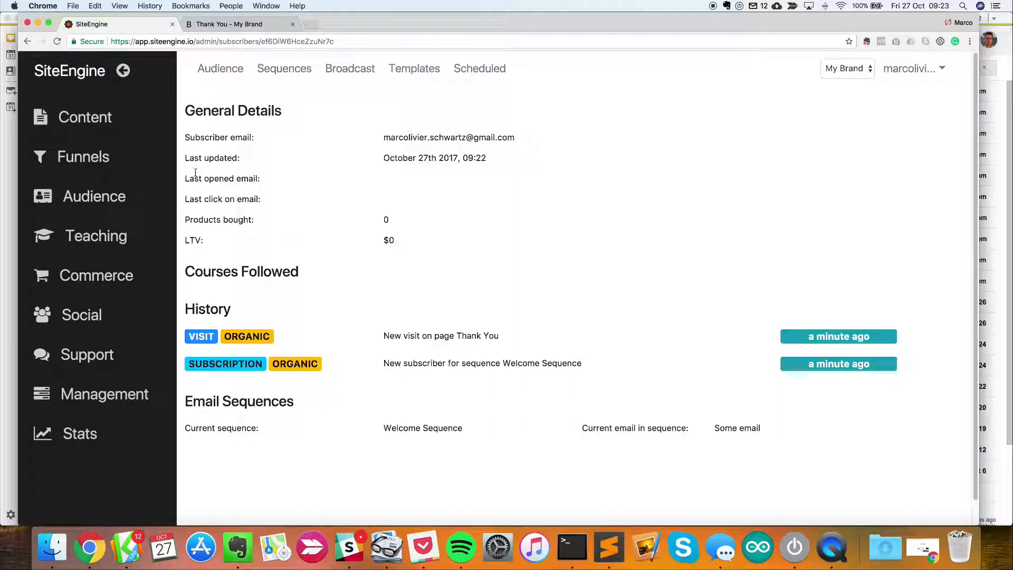
{"action": "triple_click", "coordinate": [423, 159]}
{"action": "triple_click", "coordinate": [435, 138]}
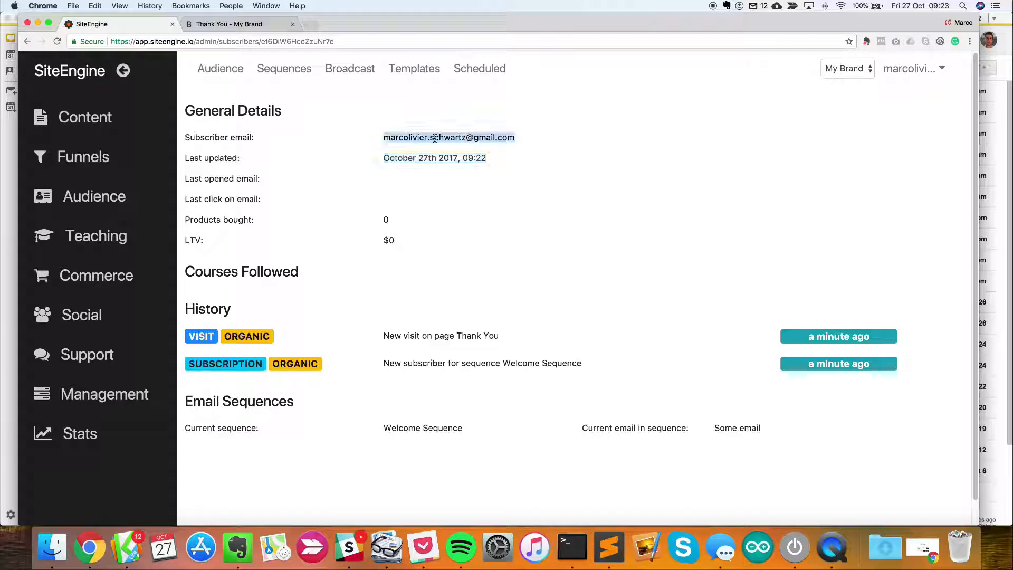
{"action": "triple_click", "coordinate": [420, 430]}
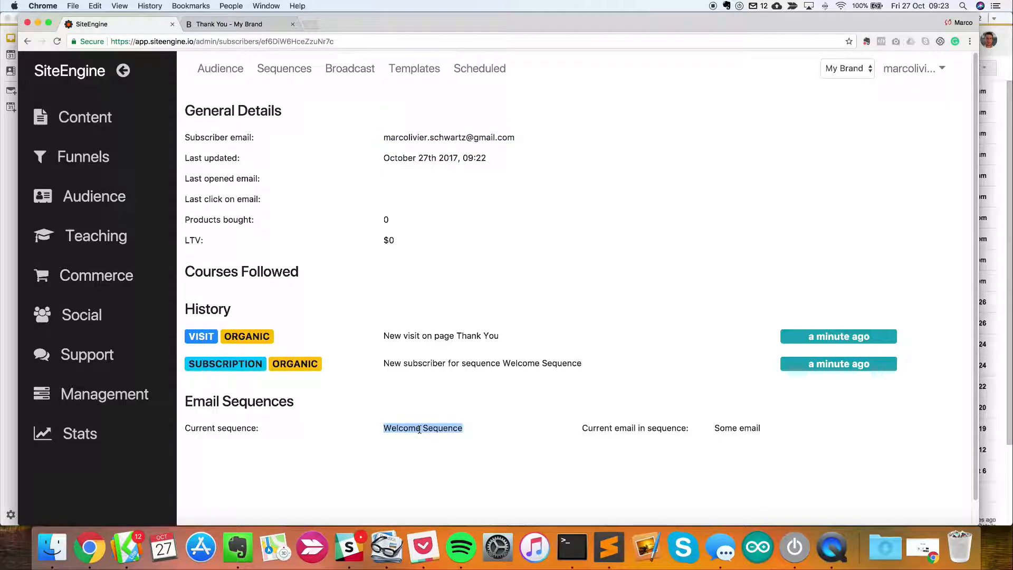
{"action": "left_click", "coordinate": [421, 429]}
{"action": "left_click_drag", "start_coordinate": [391, 428], "coordinate": [814, 452]}
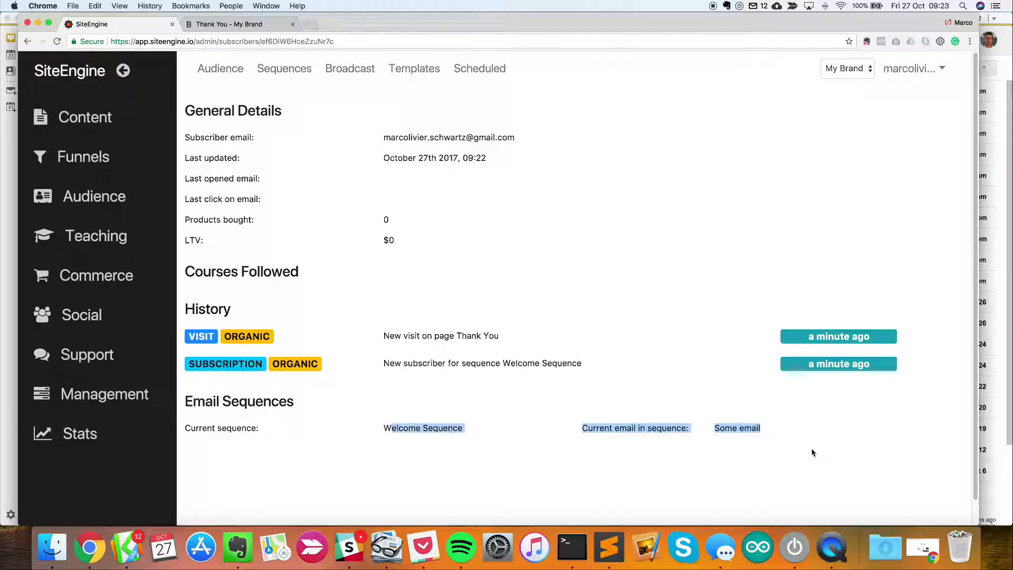
{"action": "left_click", "coordinate": [581, 452]}
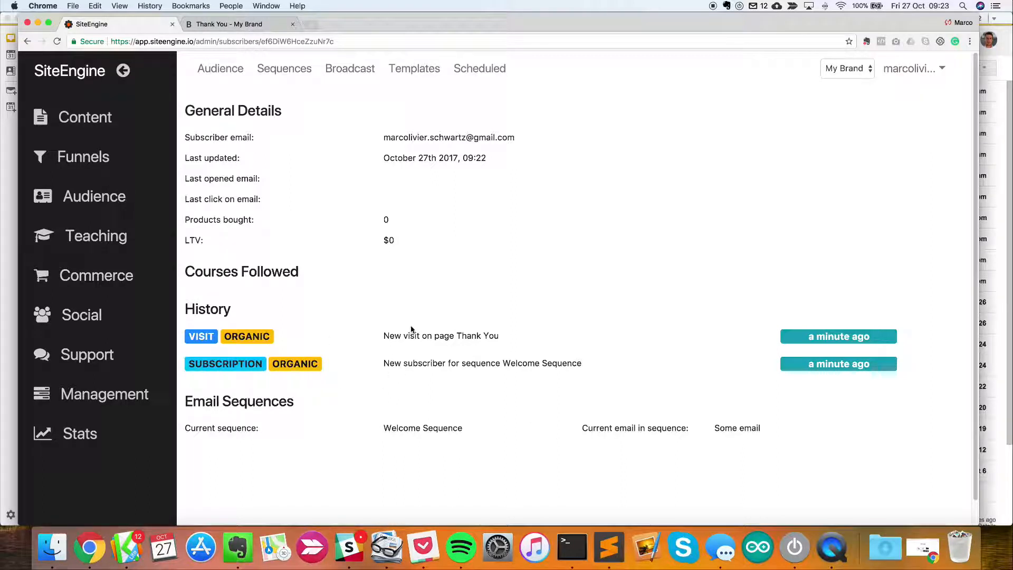